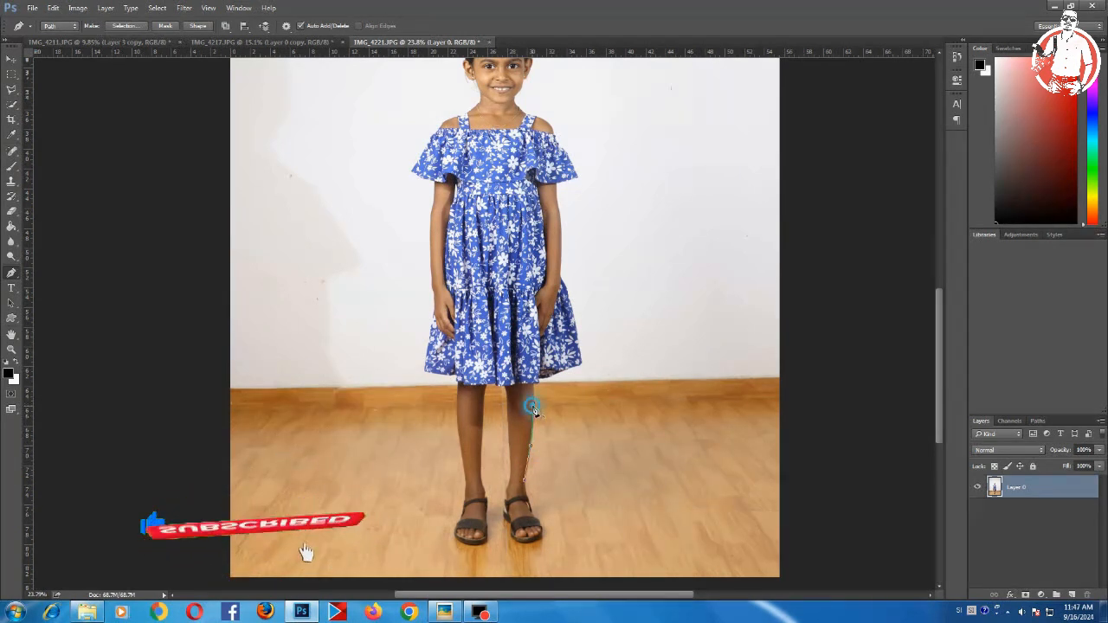
# Trace the Pen path up the girl's skirt, arm, sleeve and neck on one side, and around her head.
pyautogui.scroll(2, 532, 381)
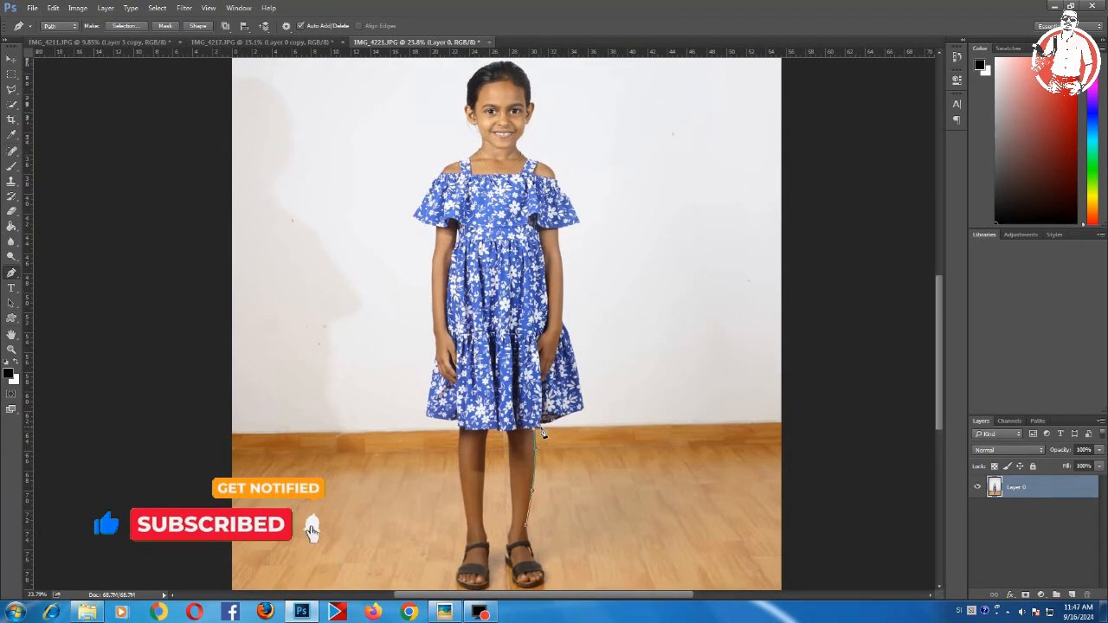
pyautogui.moveTo(580, 410); pyautogui.dragTo(578, 386)
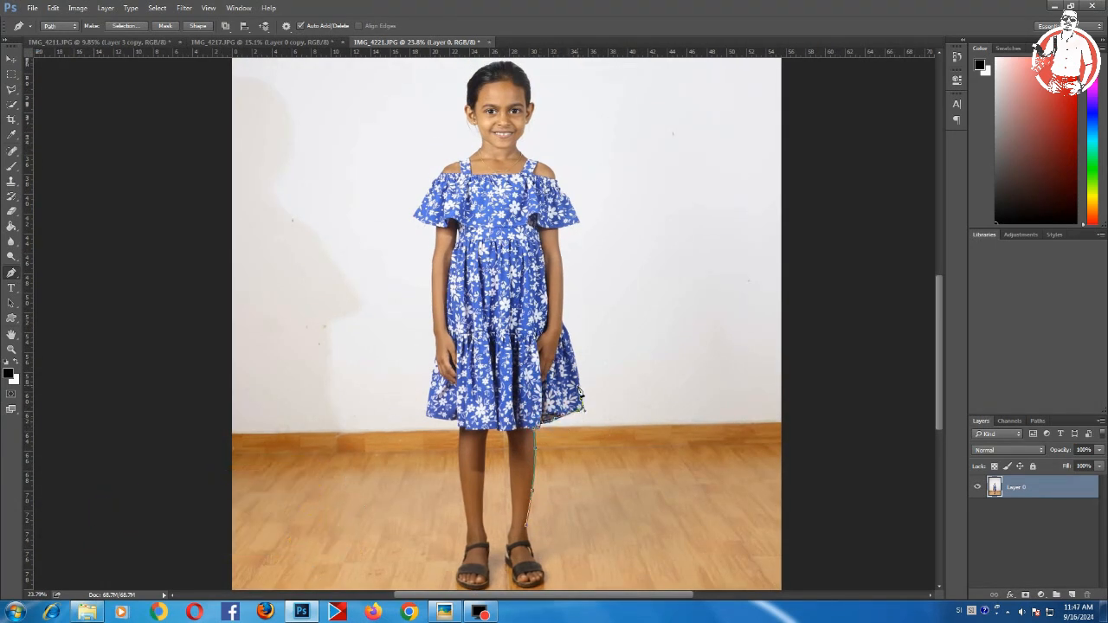
pyautogui.scroll(4, 565, 372)
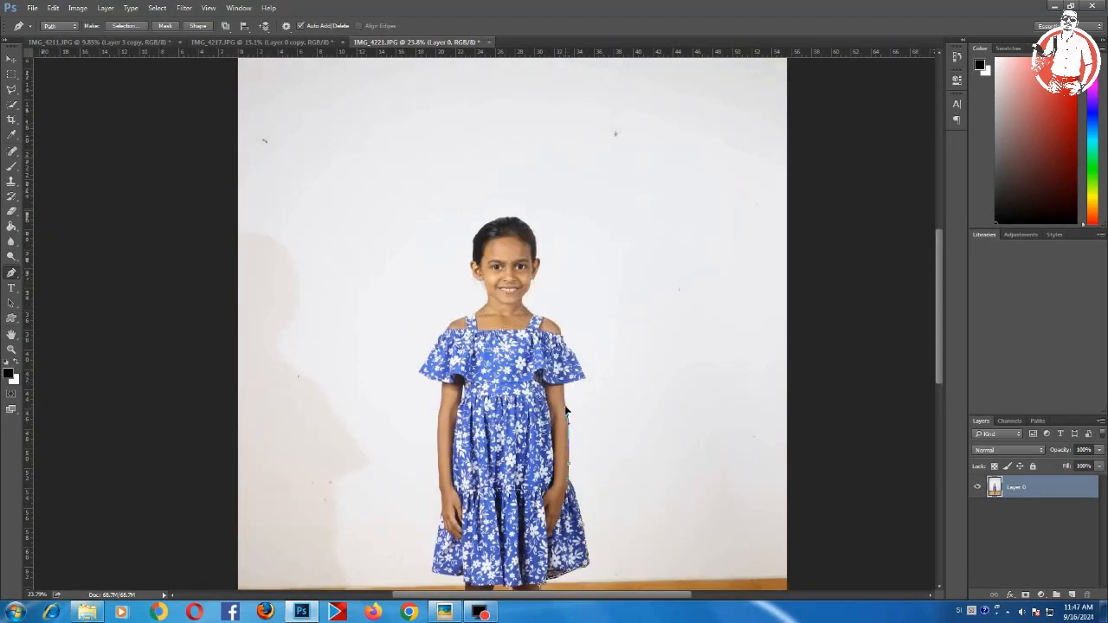
pyautogui.scroll(2, 568, 407)
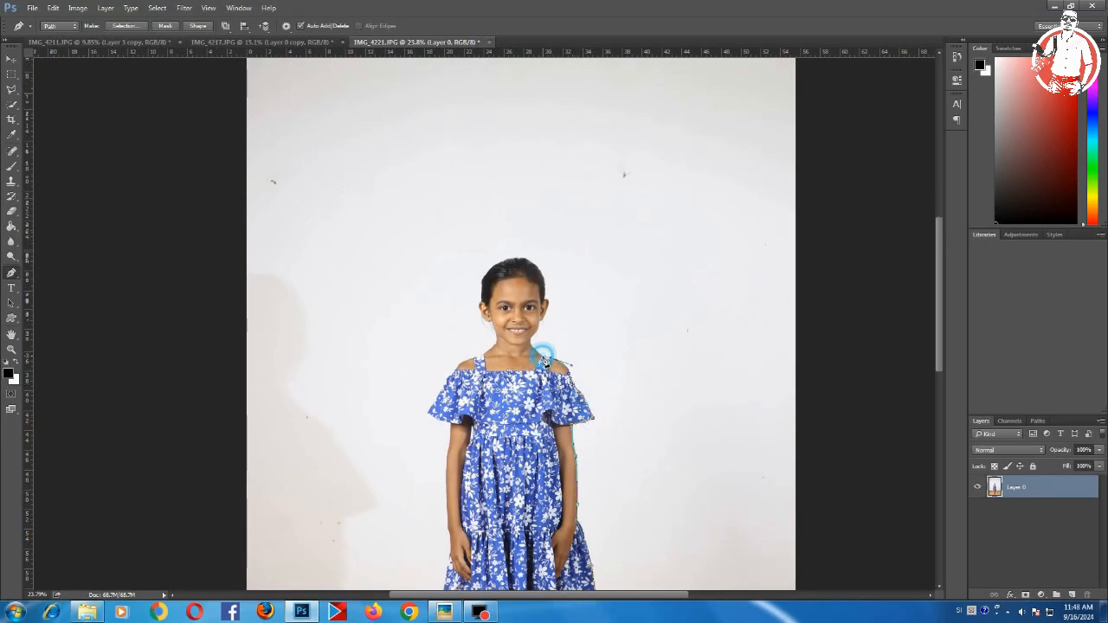
pyautogui.scroll(2, 538, 332)
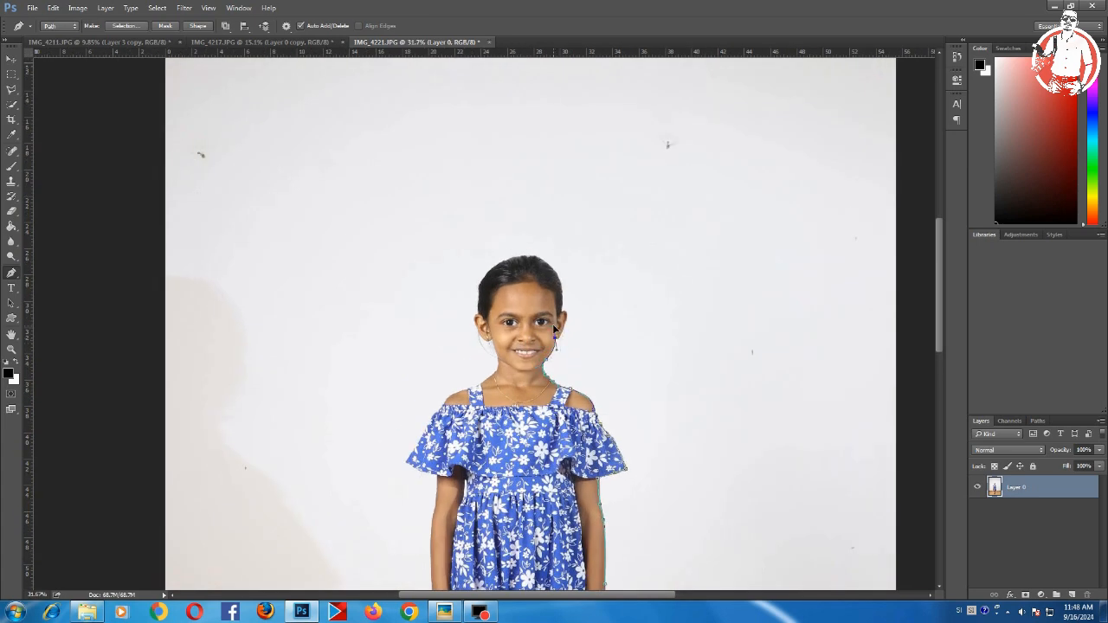
pyautogui.moveTo(558, 278); pyautogui.dragTo(507, 312)
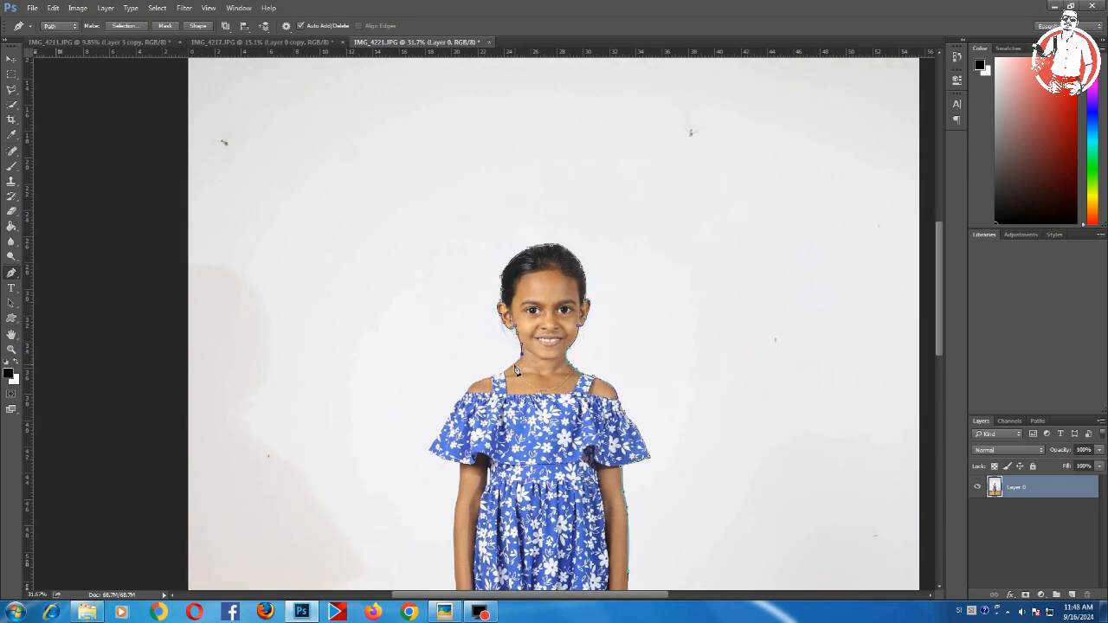
# Continue the Pen path down the girl's other sleeve, arm, skirt and outer leg to the edge of the sandal.
pyautogui.moveTo(451, 468); pyautogui.dragTo(499, 336)
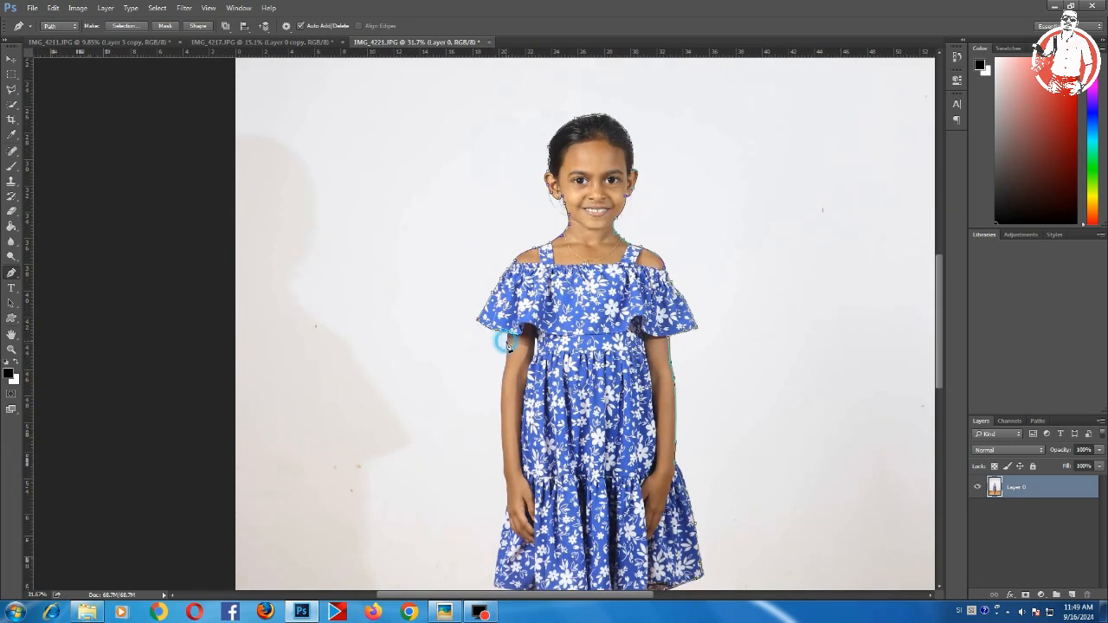
pyautogui.scroll(-1, 507, 350)
pyautogui.scroll(-3, 505, 368)
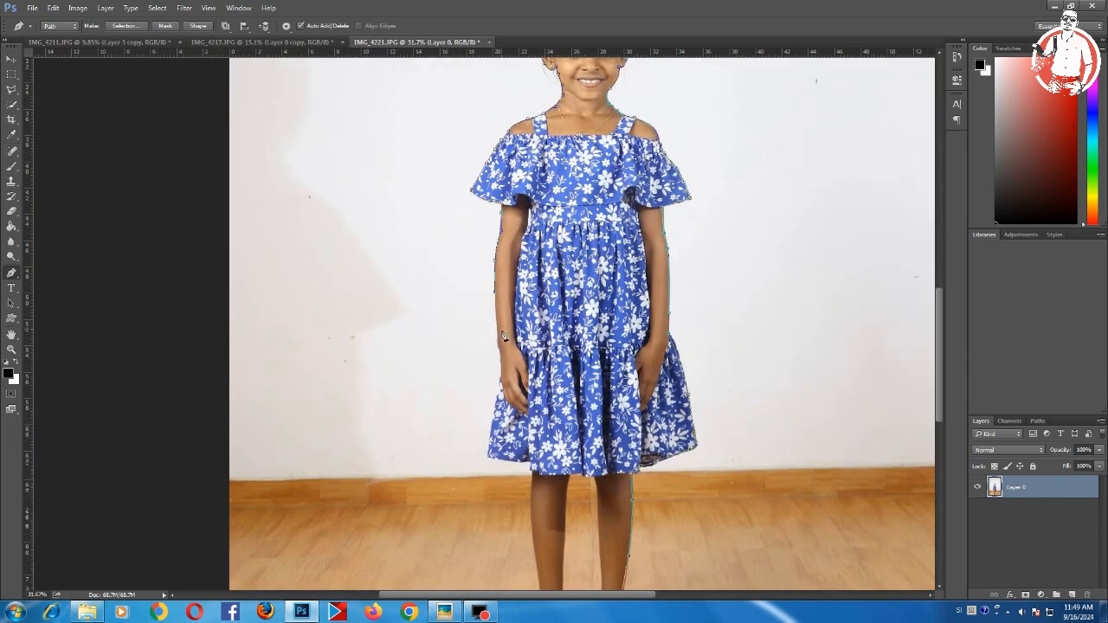
pyautogui.scroll(-2, 503, 344)
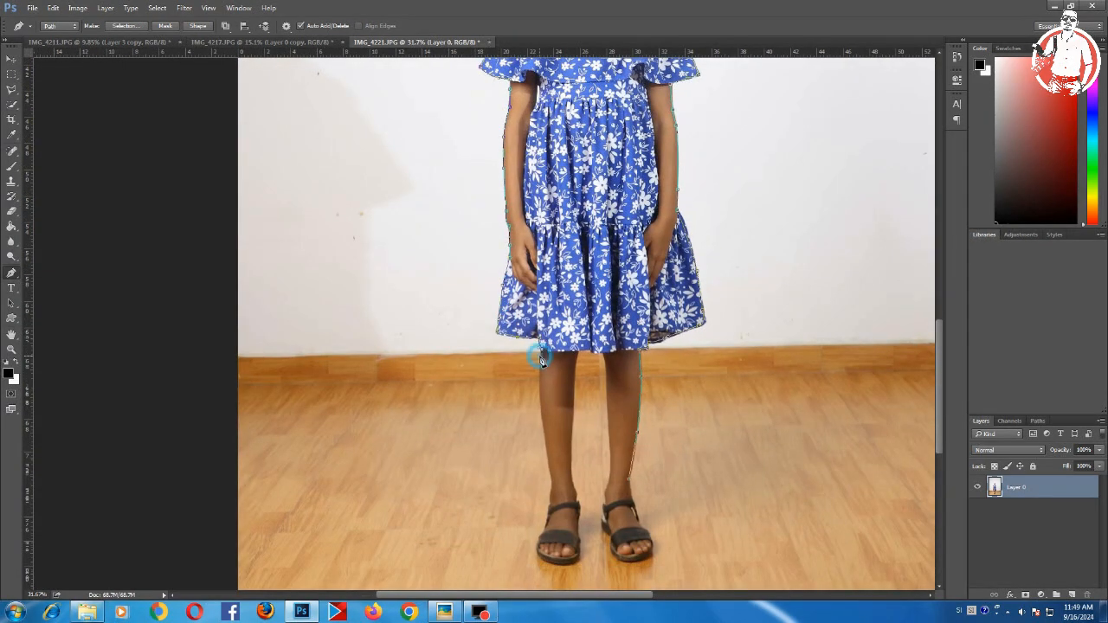
pyautogui.scroll(-2, 541, 374)
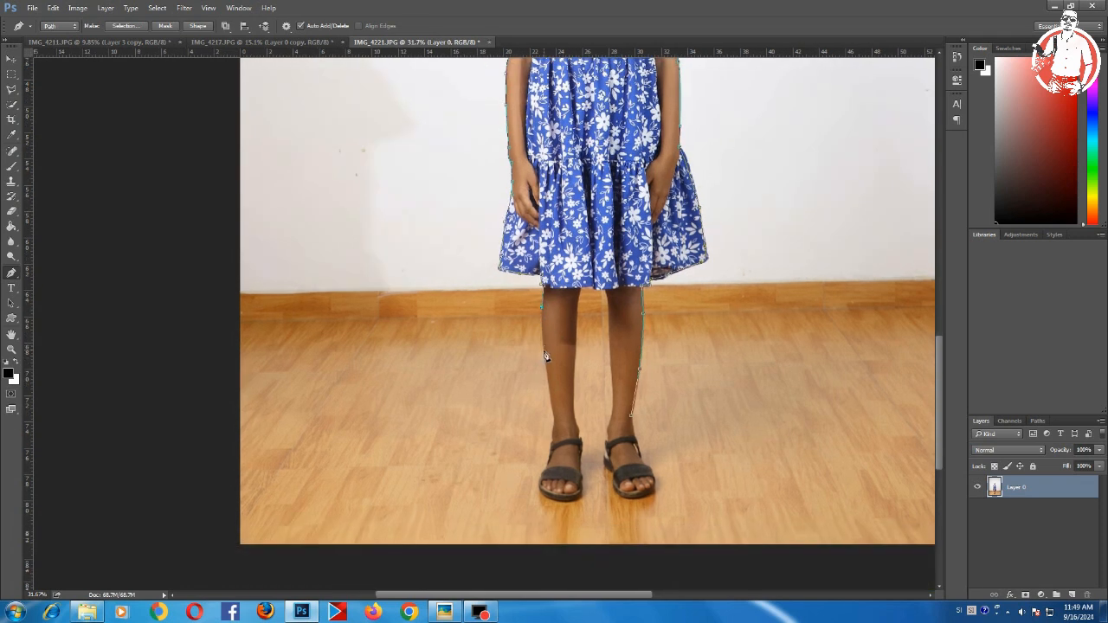
pyautogui.scroll(-1, 544, 460)
pyautogui.click(554, 439)
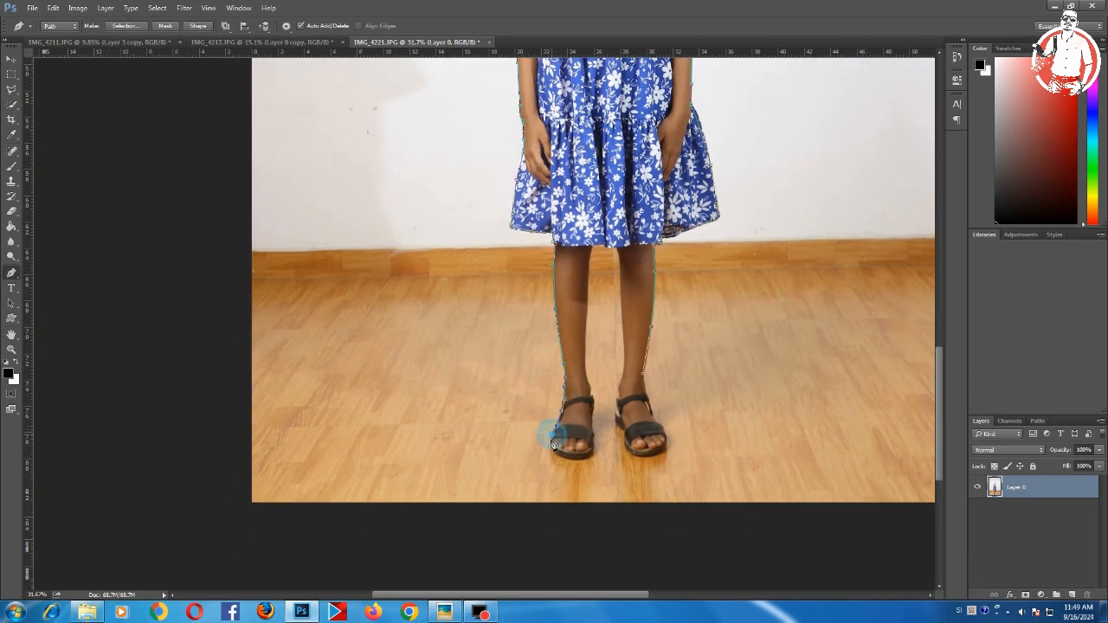
# Trace the Pen path around the first sandal and up the inner side of that leg to the hem.
pyautogui.click(593, 402)
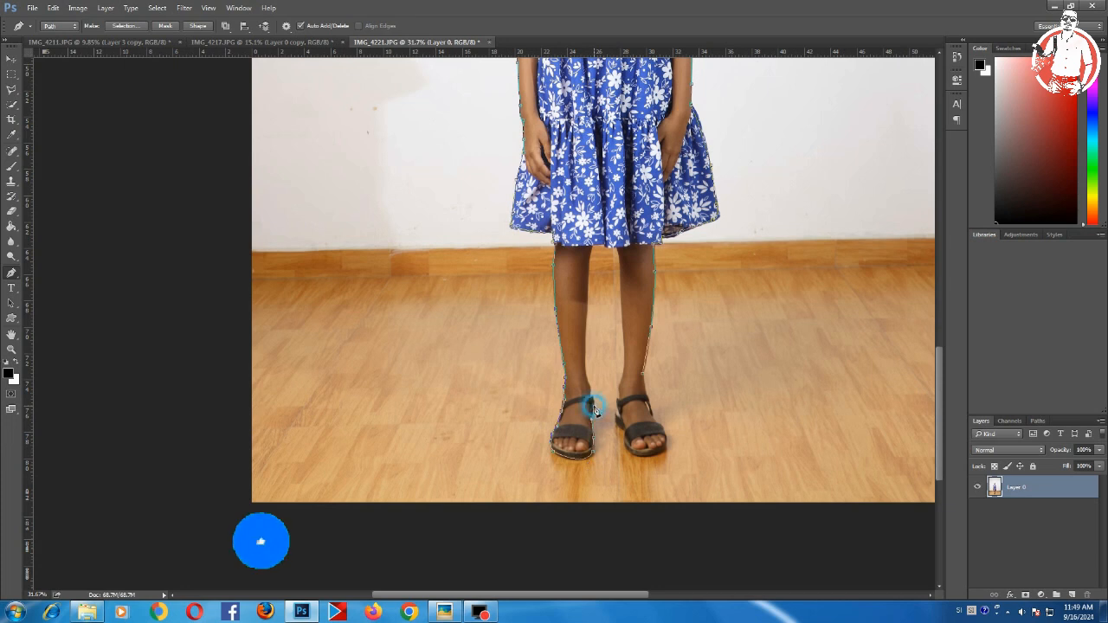
pyautogui.click(589, 387)
pyautogui.click(586, 347)
pyautogui.click(586, 309)
pyautogui.click(589, 265)
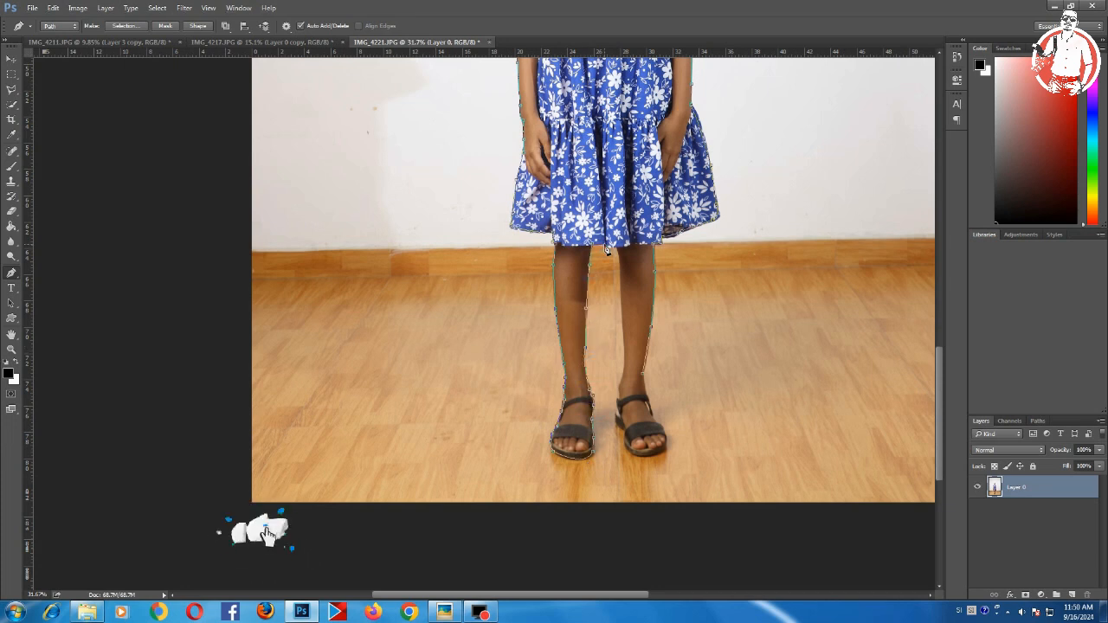
# Trace the inner side of the second leg from hem to ankle, outline its sandal and close the path.
pyautogui.click(618, 274)
pyautogui.scroll(-1, 617, 274)
pyautogui.scroll(-1, 616, 274)
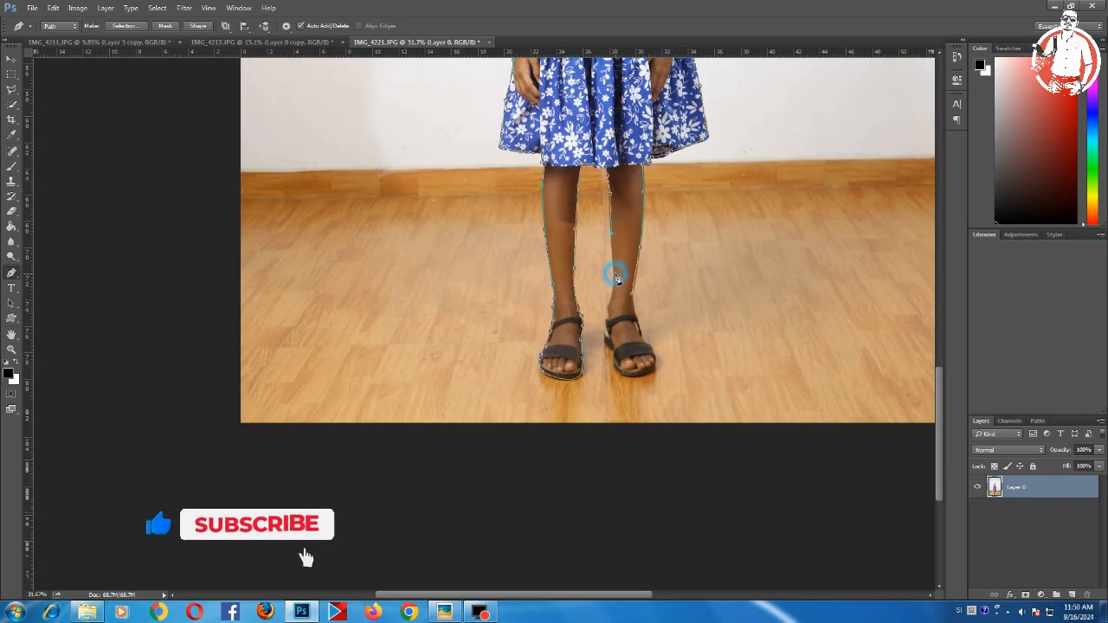
pyautogui.scroll(-1, 616, 271)
pyautogui.click(606, 282)
pyautogui.click(612, 324)
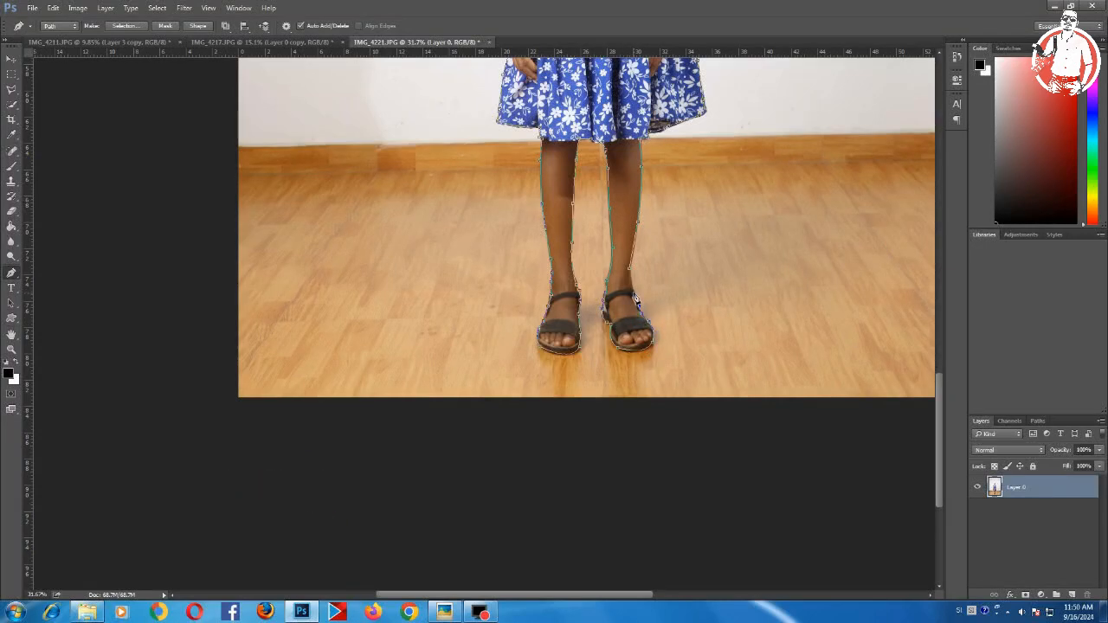
# Convert the closed outline path around the girl into a new anti-aliased selection.
pyautogui.rightClick(632, 282)
pyautogui.click(675, 348)
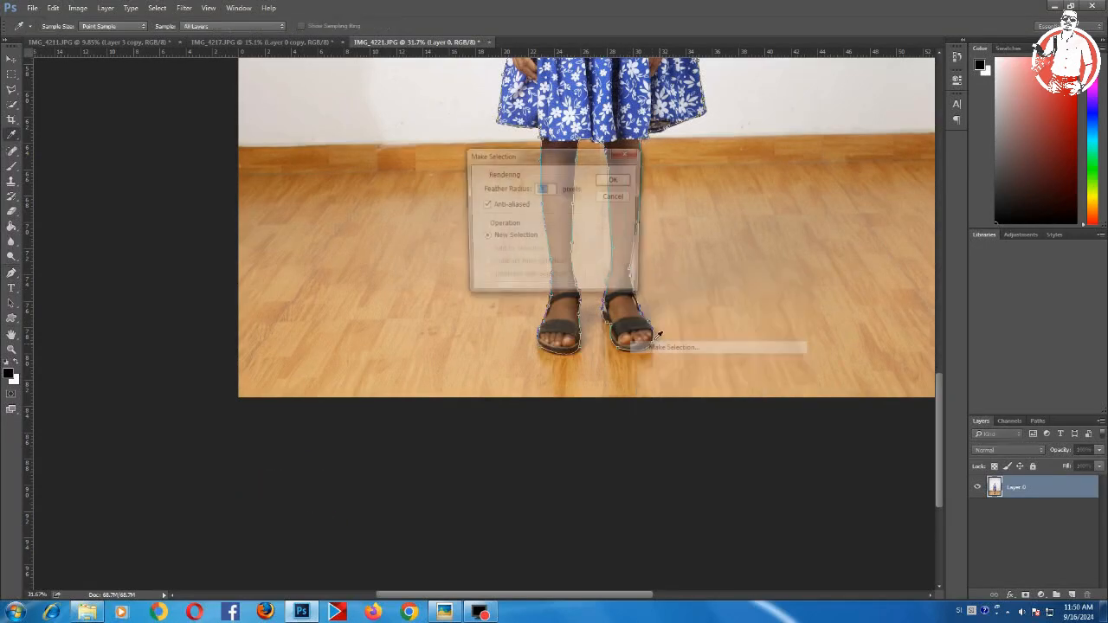
pyautogui.click(605, 181)
# Use Refine Edge to output the selected girl to a new layer with a transparent background.
pyautogui.scroll(-5, 591, 180)
pyautogui.scroll(3, 468, 320)
pyautogui.moveTo(468, 294); pyautogui.dragTo(481, 200)
pyautogui.press('l')
pyautogui.hotkey('alt', 'l')
pyautogui.press('Escape')
pyautogui.click(255, 26)
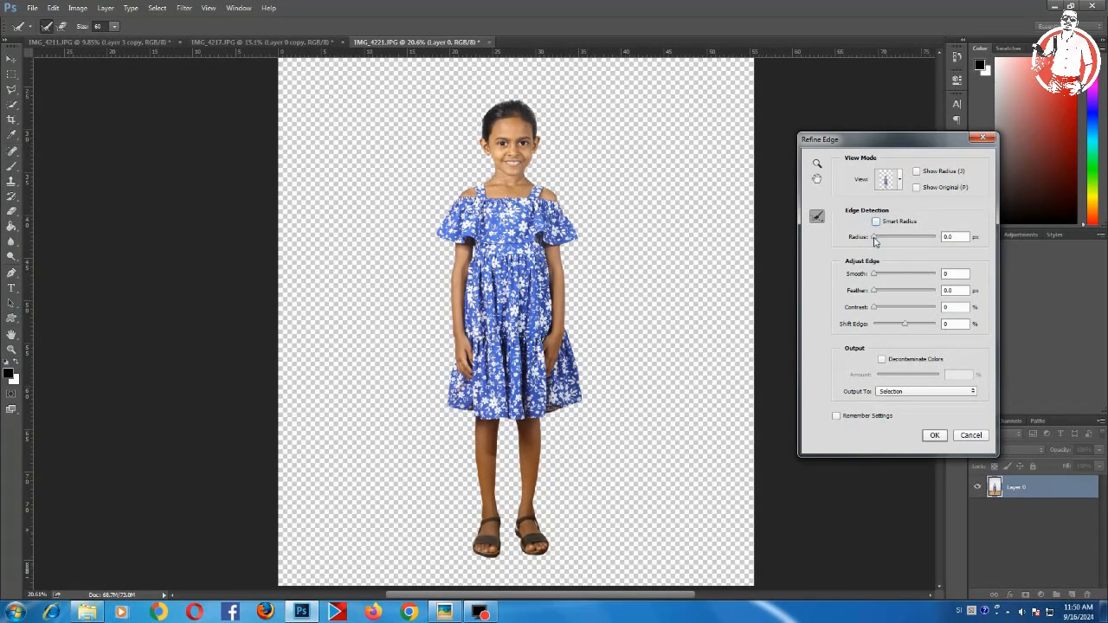
pyautogui.click(927, 391)
pyautogui.click(914, 403)
pyautogui.click(934, 435)
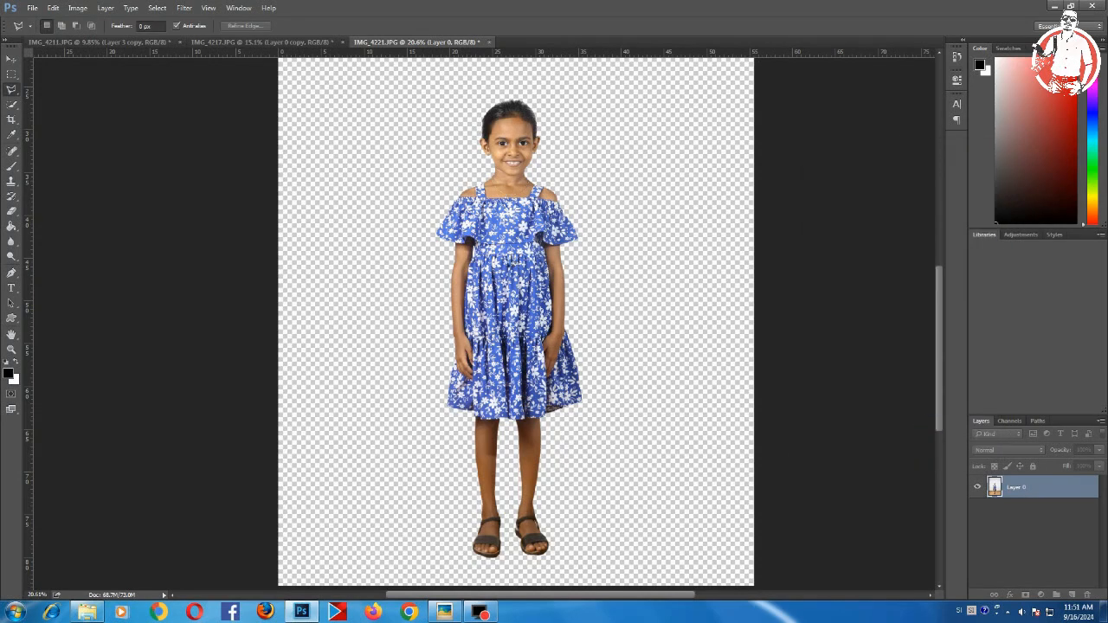
# Resize the cut-out image of the older girl to 4 by 6 inches.
pyautogui.press('p')
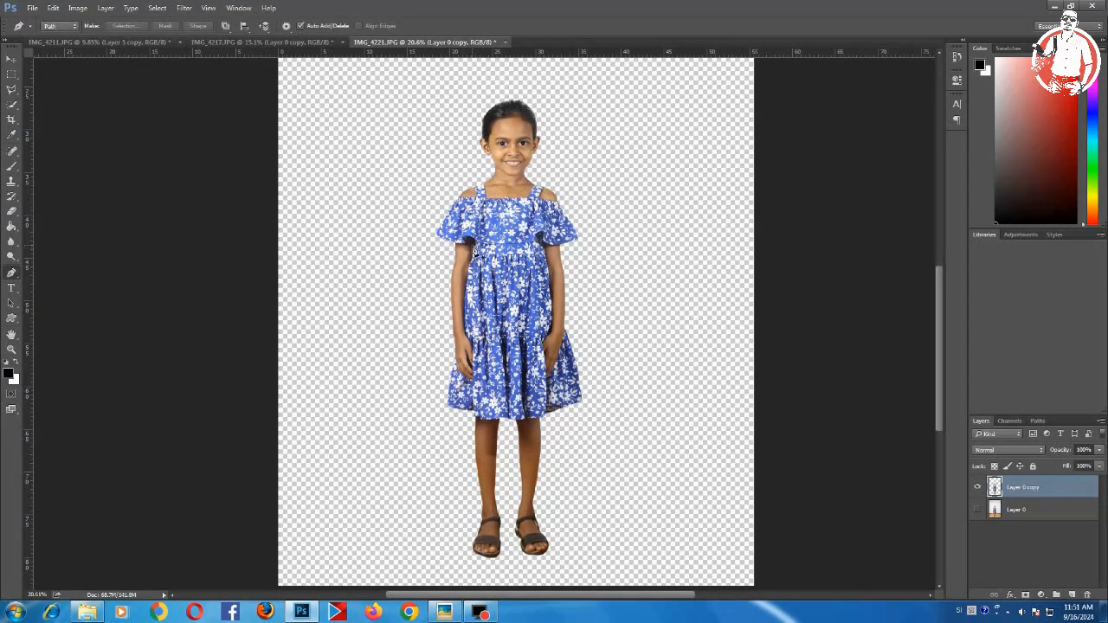
pyautogui.rightClick(473, 246)
pyautogui.click(528, 302)
pyautogui.scroll(-1, 534, 303)
pyautogui.scroll(3, 534, 302)
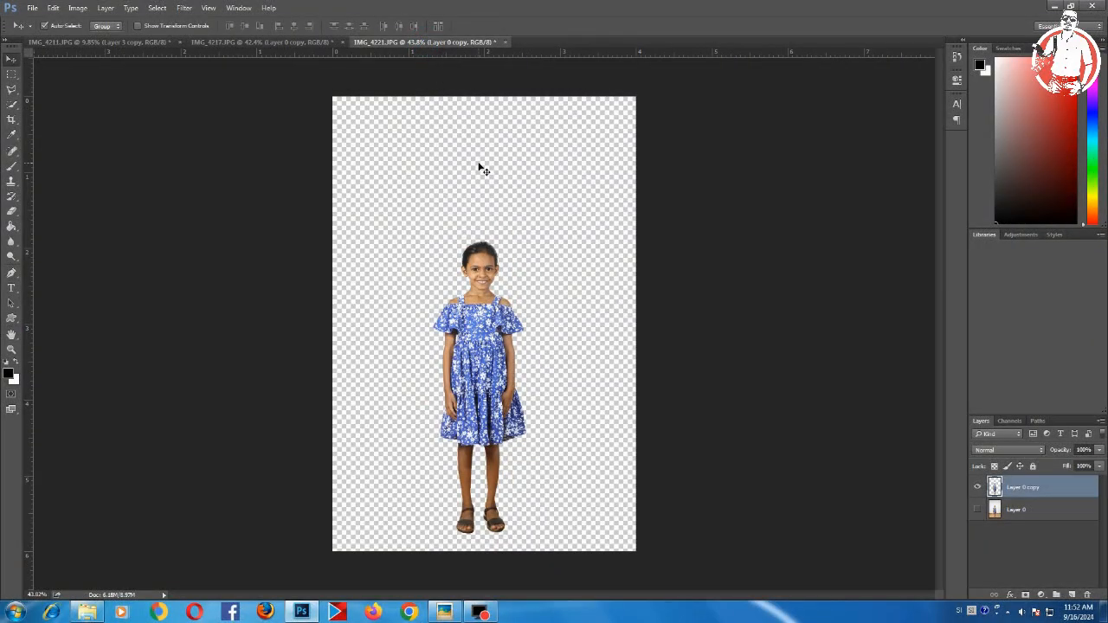
# Copy the whole cut-out into the IMG_4217 document and place the older girl to the right of the toddler.
pyautogui.hotkey('ctrl', 'a')
pyautogui.hotkey('ctrl', 'c')
pyautogui.hotkey('ctrl', 'Tab')
pyautogui.hotkey('ctrl', 'Tab')
pyautogui.hotkey('ctrl', 'v')
pyautogui.rightClick(489, 251)
pyautogui.click(496, 258)
pyautogui.moveTo(494, 257); pyautogui.dragTo(567, 312)
# Move the toddler's layer left and rotate it by 1.69°.
pyautogui.rightClick(490, 313)
pyautogui.click(503, 321)
pyautogui.moveTo(497, 317); pyautogui.dragTo(477, 302)
pyautogui.hotkey('ctrl', 't')
pyautogui.moveTo(547, 307); pyautogui.dragTo(597, 279)
pyautogui.moveTo(487, 315); pyautogui.dragTo(478, 319)
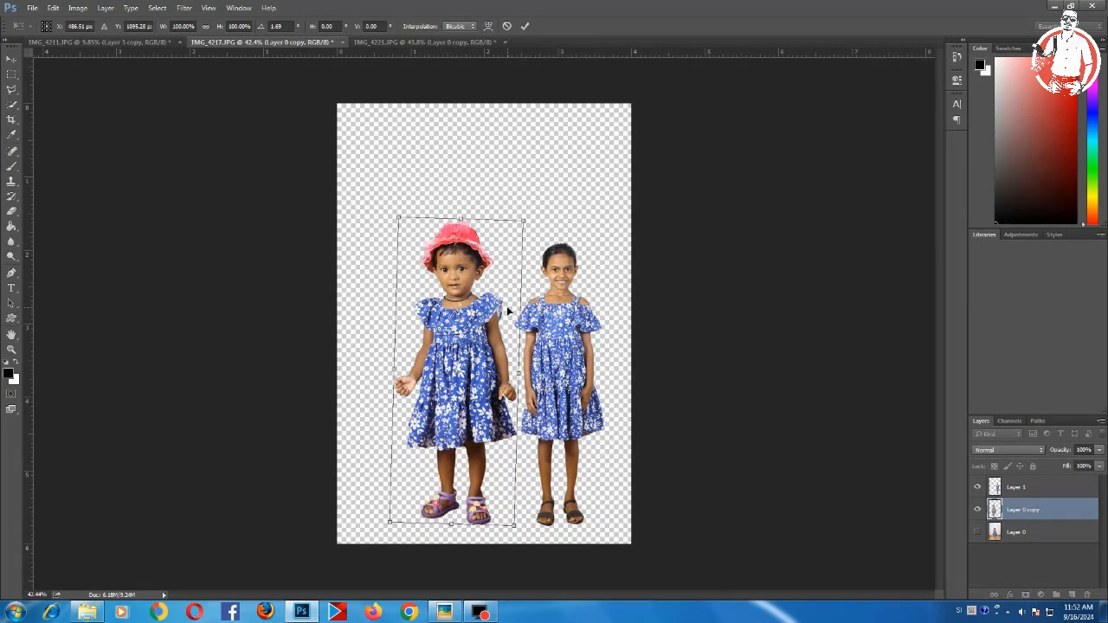
pyautogui.press('Return')
# Enlarge the older girl's layer with Free Transform so she stands taller than the toddler.
pyautogui.rightClick(584, 332)
pyautogui.click(606, 336)
pyautogui.hotkey('ctrl', 't')
pyautogui.moveTo(598, 241); pyautogui.dragTo(633, 179)
pyautogui.moveTo(568, 272); pyautogui.dragTo(551, 218)
pyautogui.press('Return')
# Put the older girl's layer beneath the toddler's, then arrange her on the left with the toddler overlapping in front.
pyautogui.moveTo(1022, 490); pyautogui.dragTo(1015, 518)
pyautogui.moveTo(535, 291); pyautogui.dragTo(401, 292)
pyautogui.moveTo(473, 327); pyautogui.dragTo(504, 323)
pyautogui.rightClick(395, 308)
pyautogui.click(413, 317)
pyautogui.moveTo(416, 323); pyautogui.dragTo(432, 330)
pyautogui.rightClick(485, 333)
pyautogui.click(496, 339)
pyautogui.moveTo(498, 340); pyautogui.dragTo(506, 348)
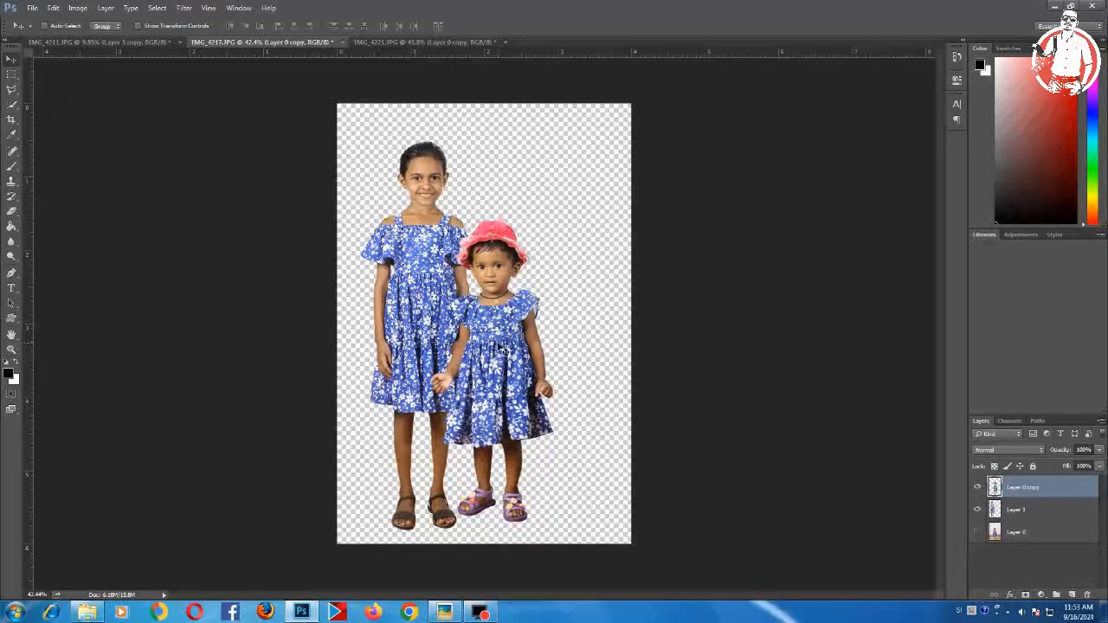
# Move the older girl up slightly to match the toddler's foot level and scale her down a little.
pyautogui.rightClick(412, 312)
pyautogui.click(418, 317)
pyautogui.moveTo(419, 318); pyautogui.dragTo(420, 310)
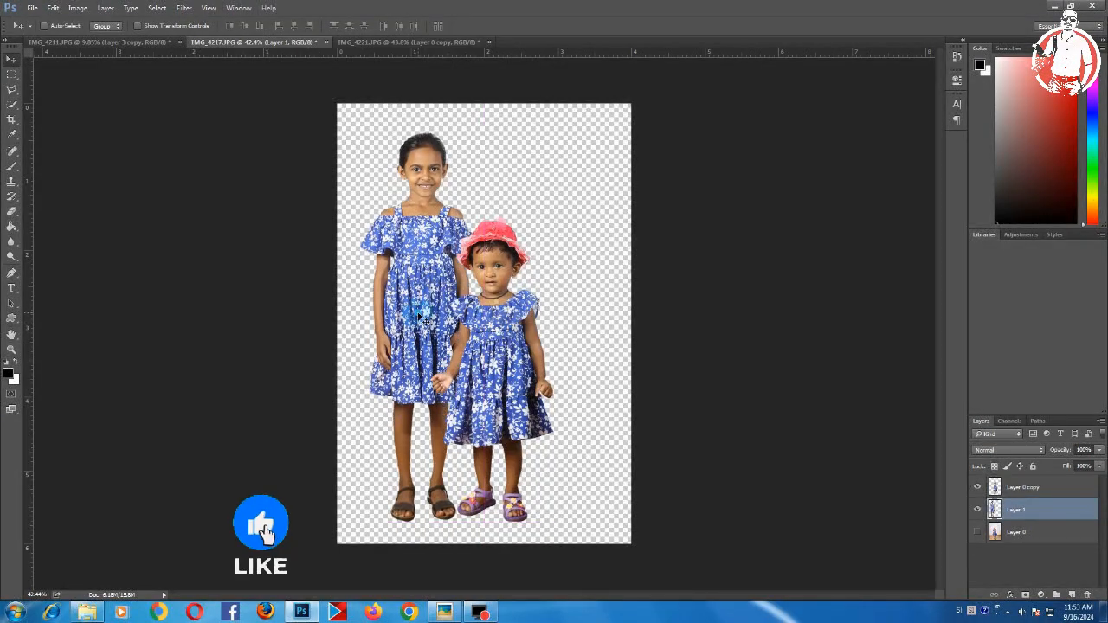
pyautogui.hotkey('ctrl', 't')
pyautogui.moveTo(483, 132); pyautogui.dragTo(479, 140)
pyautogui.press('Return')
# Try placing the toddler's layer behind the older girl's layer, and undo the change.
pyautogui.rightClick(490, 317)
pyautogui.click(511, 325)
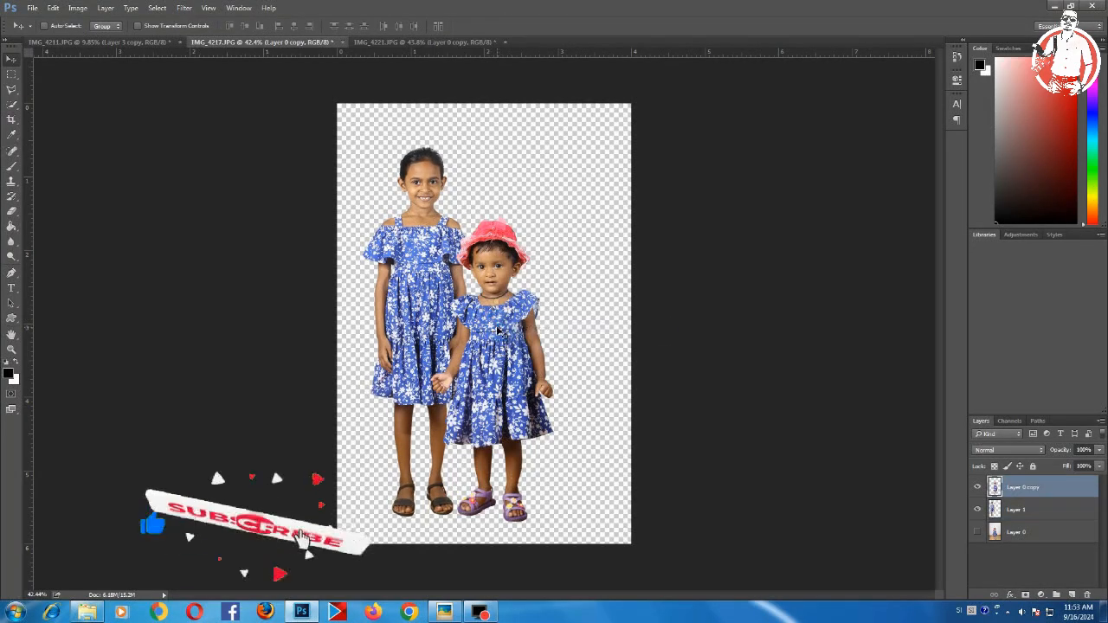
pyautogui.moveTo(1004, 488); pyautogui.dragTo(1009, 518)
pyautogui.rightClick(514, 319)
pyautogui.click(518, 325)
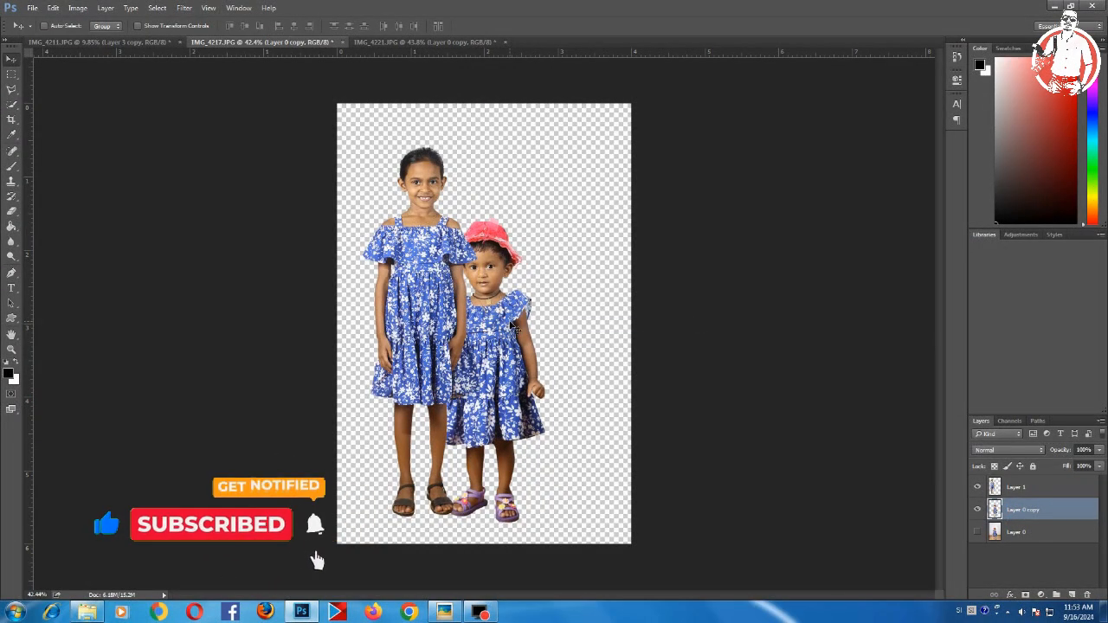
pyautogui.hotkey('ctrl', 'z')
# Shift the older girl slightly left and rotate the toddler slightly clockwise with Free Transform.
pyautogui.moveTo(433, 306)
pyautogui.mouseDown()
pyautogui.moveTo(557, 321)
pyautogui.moveTo(570, 294)
pyautogui.moveTo(424, 310)
pyautogui.moveTo(431, 293)
pyautogui.moveTo(420, 314)
pyautogui.mouseUp()
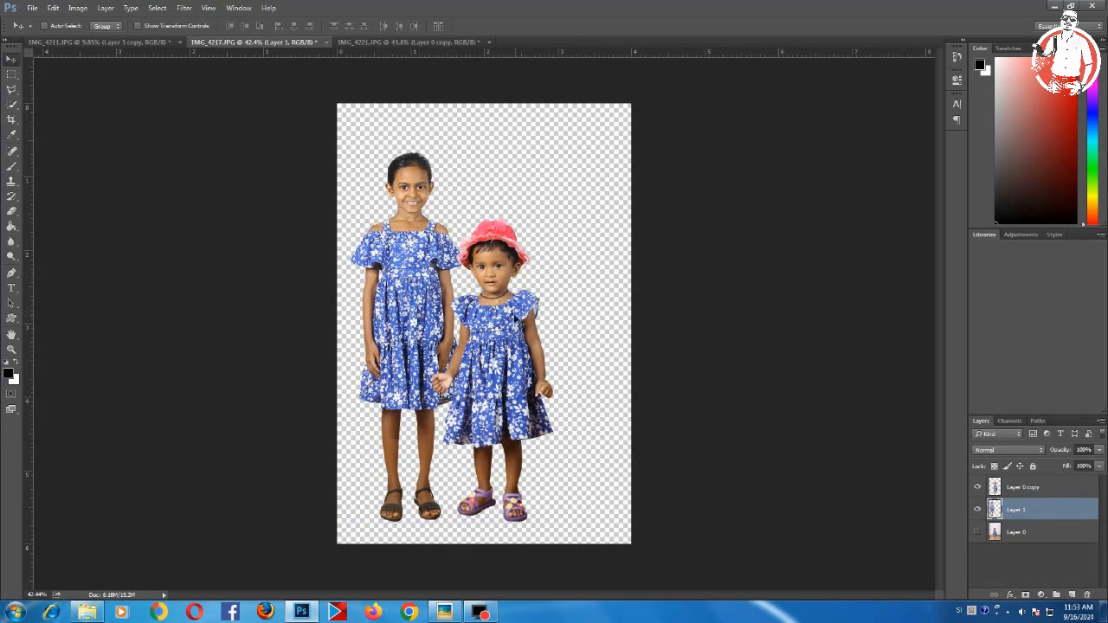
pyautogui.rightClick(496, 303)
pyautogui.click(528, 314)
pyautogui.hotkey('ctrl', 't')
pyautogui.moveTo(652, 325); pyautogui.dragTo(653, 330)
pyautogui.press('Return')
# Select both girls' layers and move them together to the right, toward the centre of the canvas.
pyautogui.rightClick(403, 295)
pyautogui.click(416, 302)
pyautogui.rightClick(490, 330)
pyautogui.keyDown('shift'); pyautogui.click(501, 339); pyautogui.keyUp('shift')
pyautogui.moveTo(499, 339); pyautogui.dragTo(520, 342)
# Copy the balloon background layer from IMG_4211 into IMG_4217 and place it beneath both girls' layers.
pyautogui.click(144, 42)
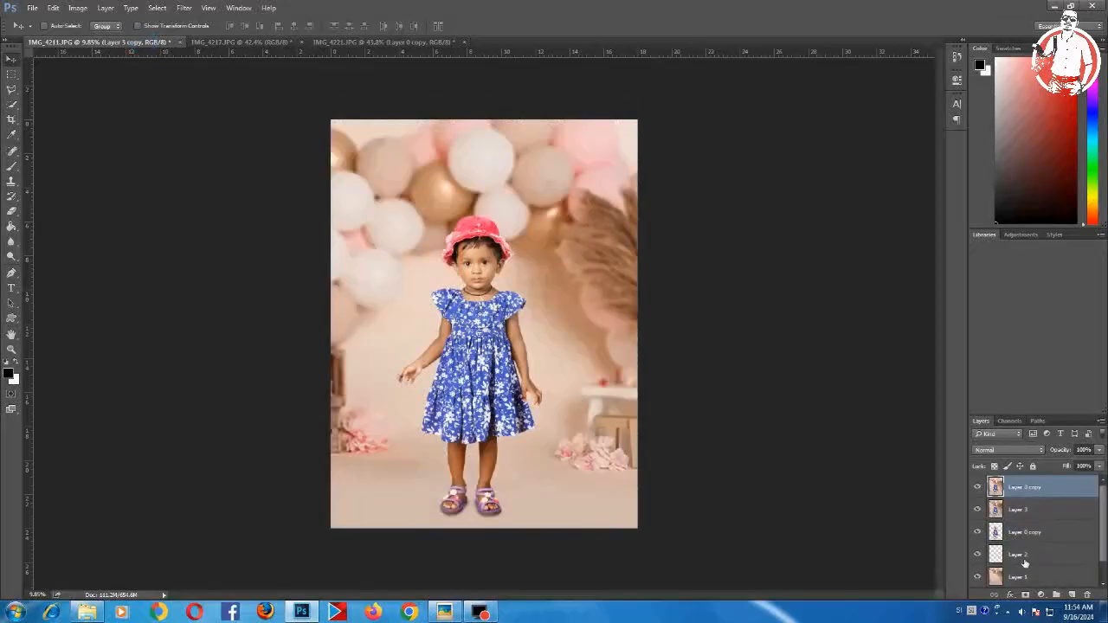
pyautogui.click(363, 44)
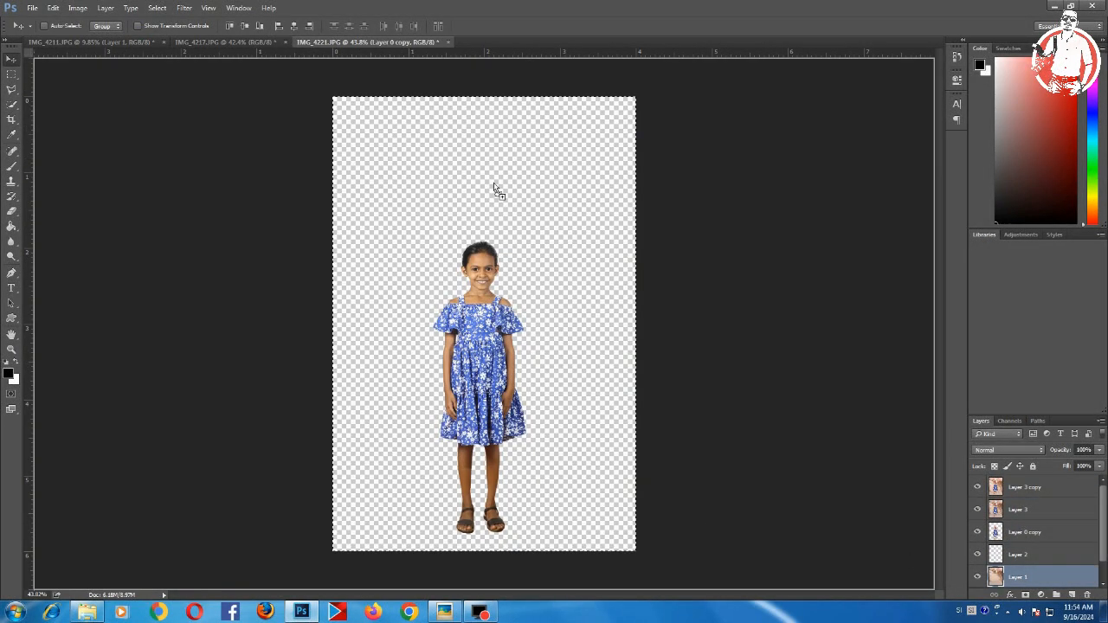
pyautogui.click(240, 43)
pyautogui.moveTo(1040, 489); pyautogui.dragTo(1039, 543)
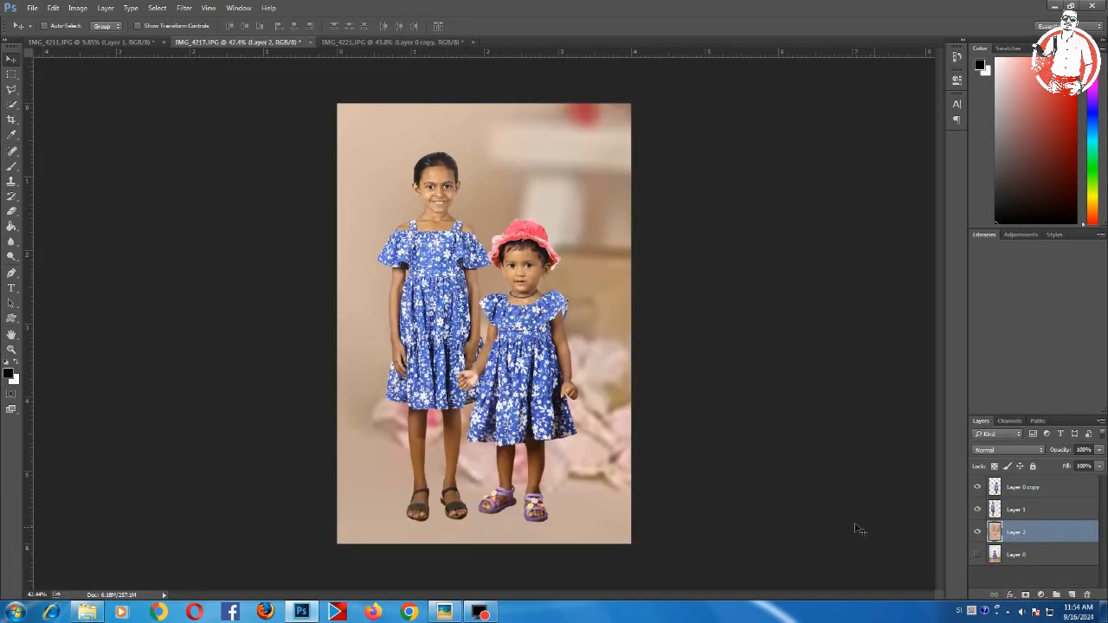
# Scale the balloon background to 24.04% and position it with balloons behind the girls' heads and flowers near their legs.
pyautogui.hotkey('ctrl', 't')
pyautogui.hotkey('ctrl', '0')
pyautogui.moveTo(574, 139); pyautogui.dragTo(497, 318)
pyautogui.scroll(10, 498, 318)
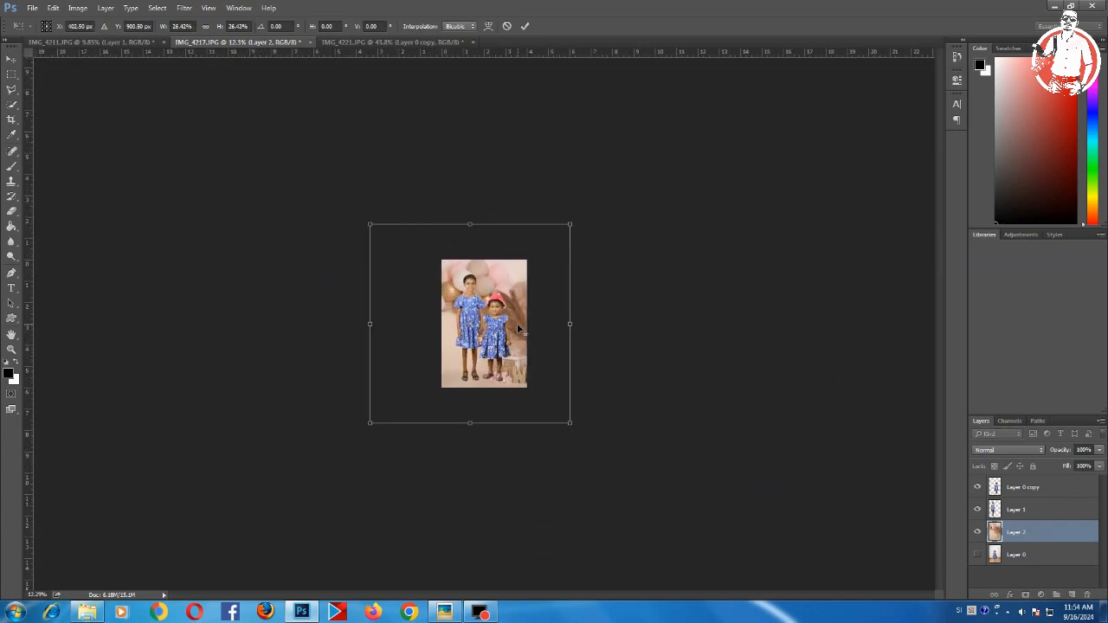
pyautogui.scroll(-3, 534, 291)
pyautogui.moveTo(622, 163); pyautogui.dragTo(586, 201)
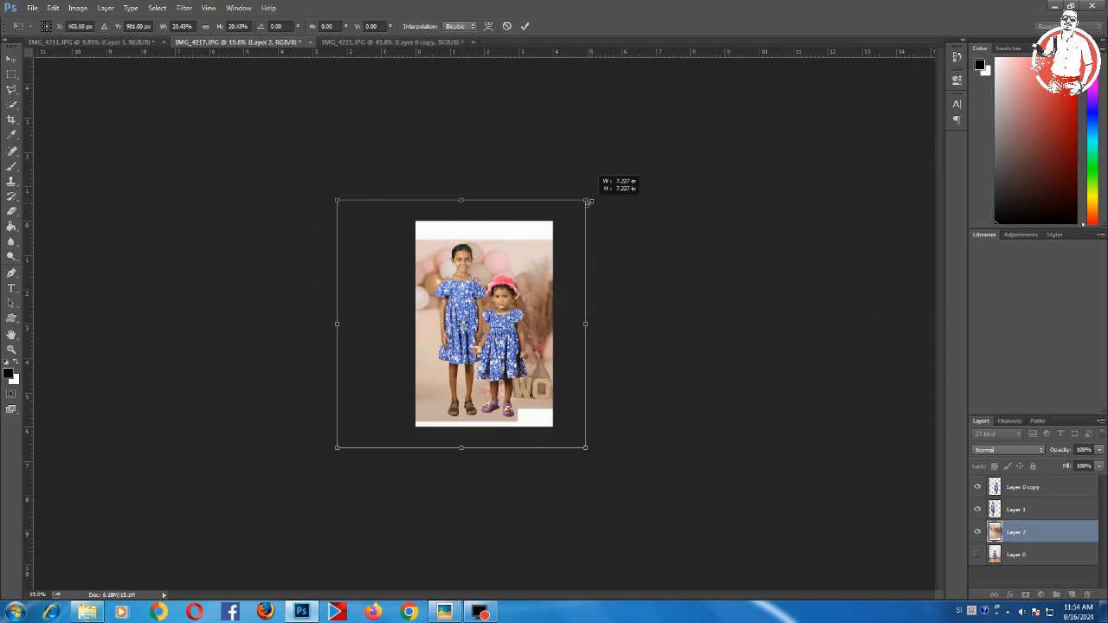
pyautogui.moveTo(532, 250); pyautogui.dragTo(559, 255)
pyautogui.moveTo(613, 206); pyautogui.dragTo(630, 188)
pyautogui.moveTo(569, 236); pyautogui.dragTo(569, 220)
pyautogui.moveTo(627, 183); pyautogui.dragTo(634, 168)
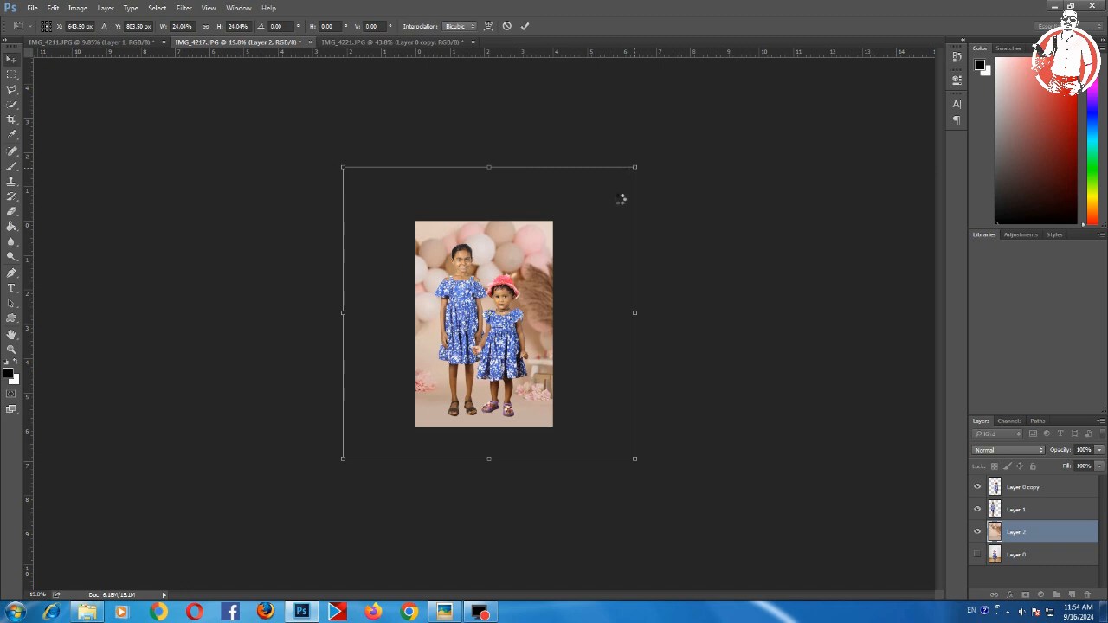
pyautogui.press('Return')
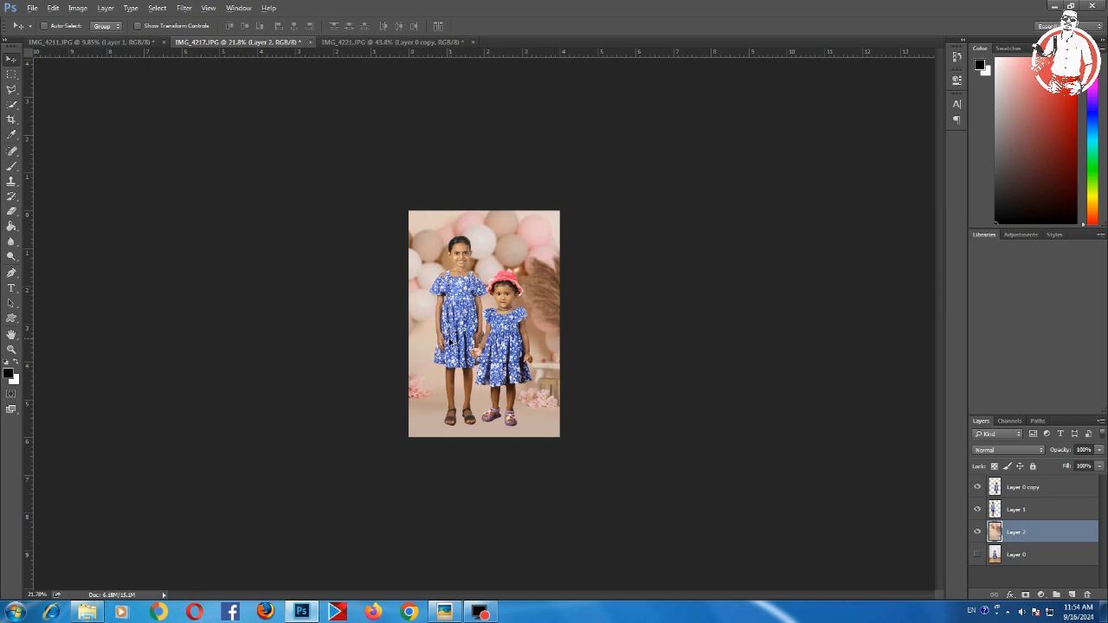
# Merge the older girl's and the toddler's layers into a single layer.
pyautogui.hotkey('ctrl', '0')
pyautogui.scroll(-3, 467, 340)
pyautogui.scroll(3, 467, 340)
pyautogui.scroll(-1, 467, 340)
pyautogui.moveTo(585, 292)
pyautogui.mouseDown()
pyautogui.moveTo(554, 292)
pyautogui.moveTo(585, 286)
pyautogui.moveTo(578, 299)
pyautogui.mouseUp()
pyautogui.hotkey('ctrl', '0')
pyautogui.scroll(-4, 518, 303)
pyautogui.click(1030, 510)
pyautogui.keyDown('ctrl'); pyautogui.click(1022, 489); pyautogui.keyUp('ctrl')
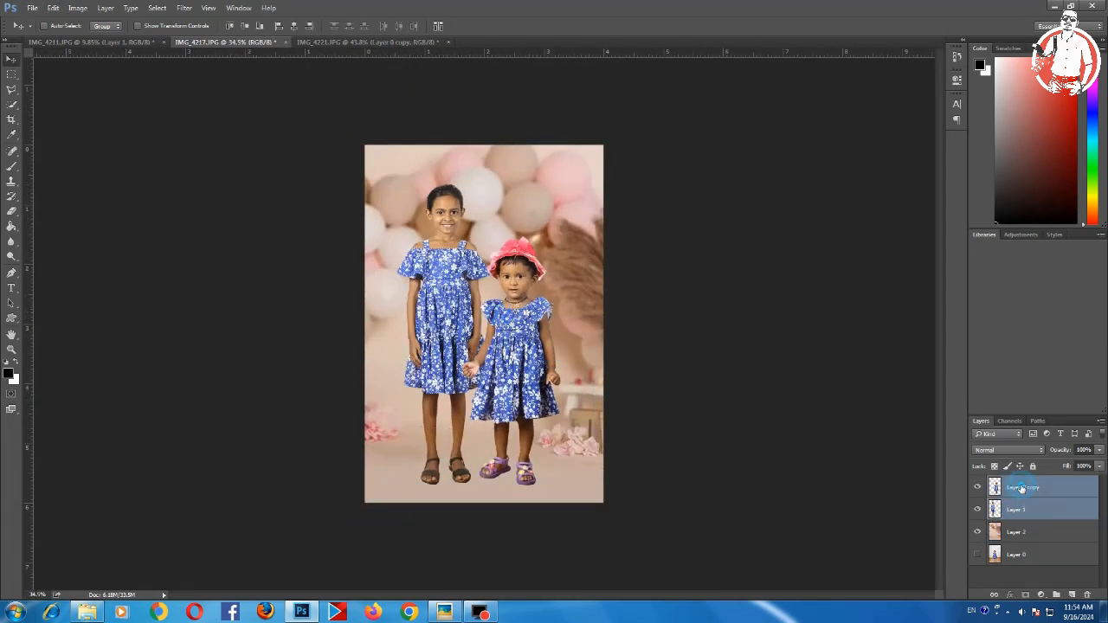
pyautogui.hotkey('ctrl', 'e')
pyautogui.click(1072, 595)
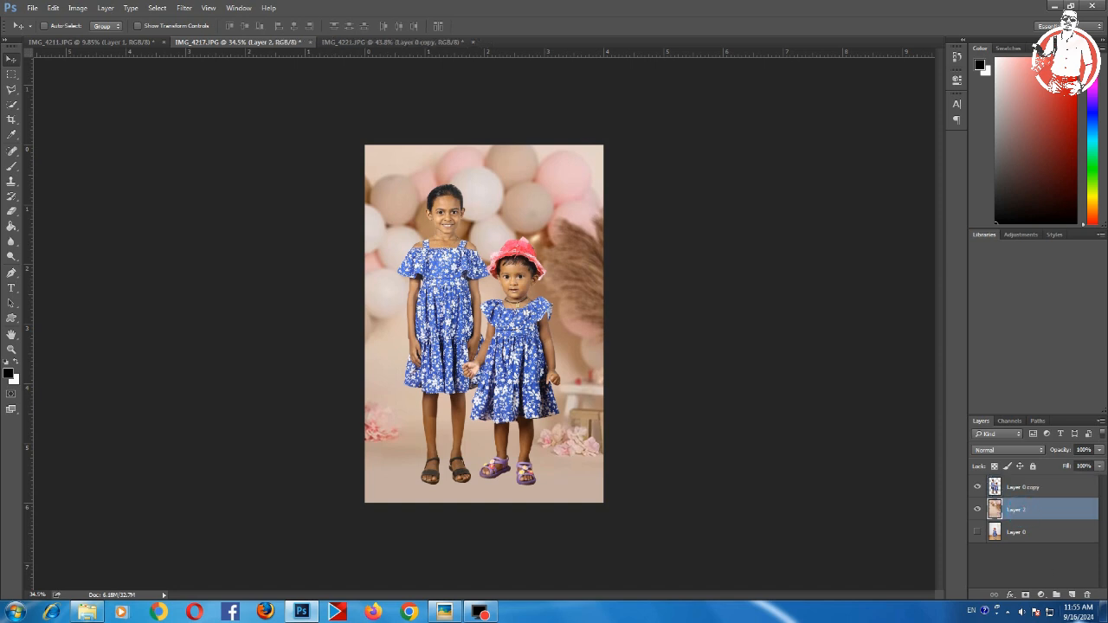
# Paint soft black shadows under both girls' feet on a new layer between the cutouts and the balloon background, at 50% brush opacity.
pyautogui.press('b')
pyautogui.hotkey('ctrl', '0')
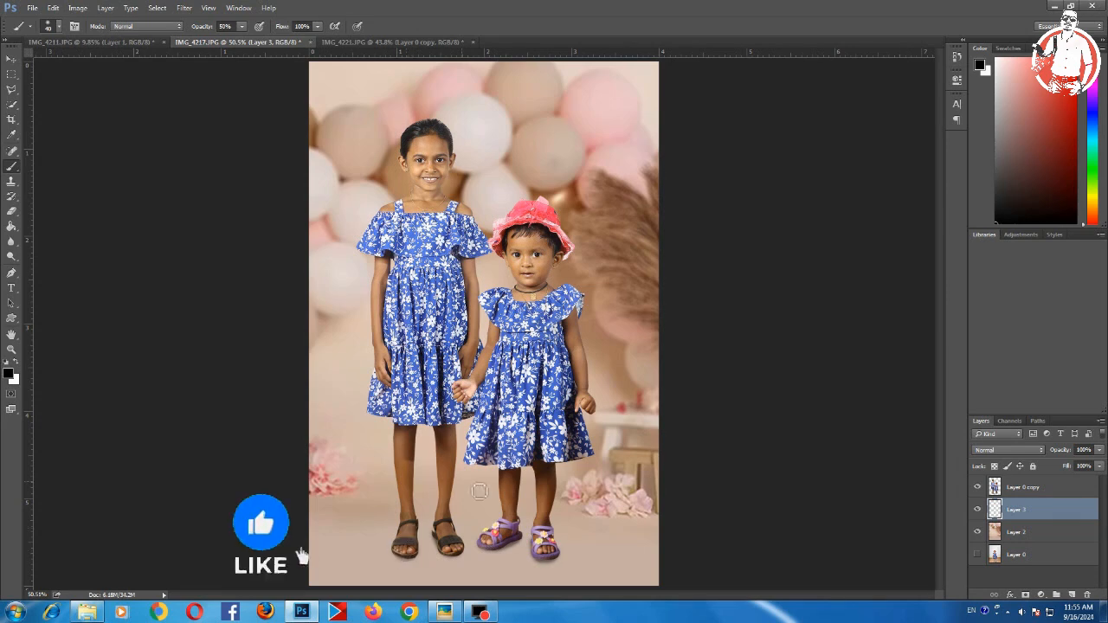
pyautogui.scroll(2, 411, 532)
pyautogui.scroll(-3, 410, 532)
# Brighten the merged girls' layer slightly by raising the upper part of its RGB curve.
pyautogui.click(1011, 489)
pyautogui.hotkey('ctrl', 'm')
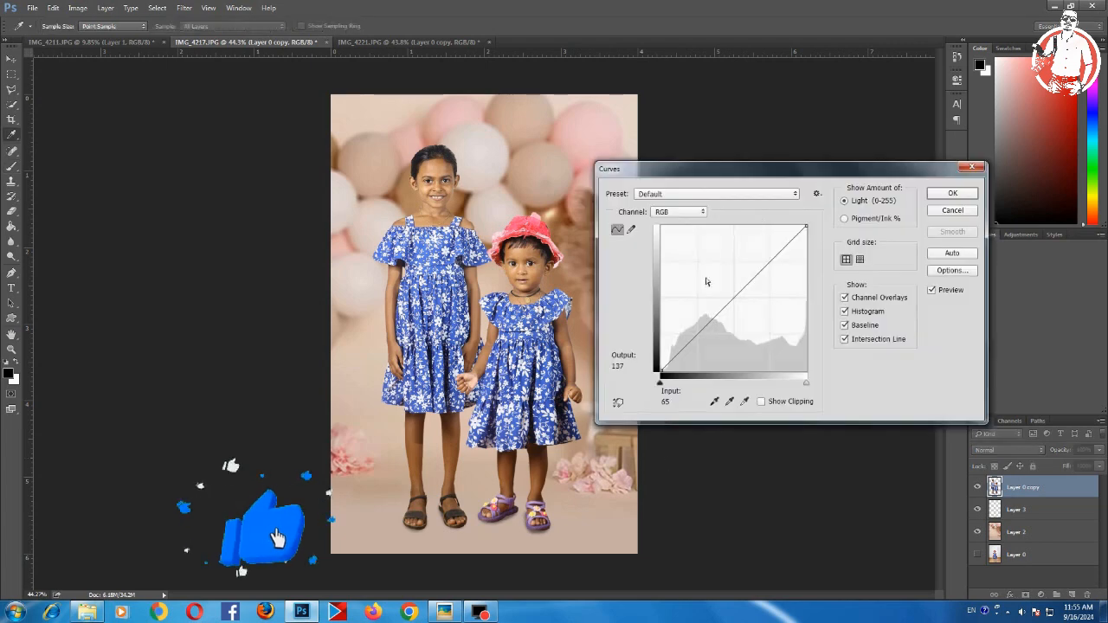
pyautogui.moveTo(772, 266); pyautogui.dragTo(768, 263)
pyautogui.click(956, 195)
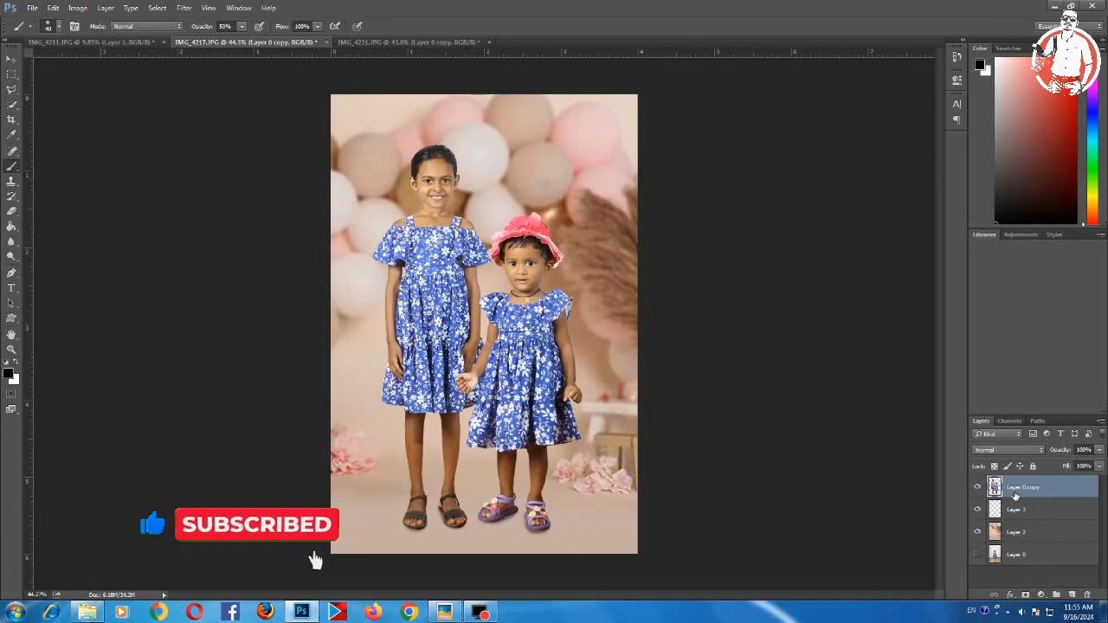
# Stamp all visible layers, duplicate the result, and in Camera Raw set Temperature -2, Tint +2, Contrast +9, Highlights -26 and Shadows +12, lowering Blacks slightly.
pyautogui.hotkey('ctrl', 'alt', 'shift', 'e')
pyautogui.hotkey('ctrl', 'j')
pyautogui.hotkey('ctrl', 'shift', 'a')
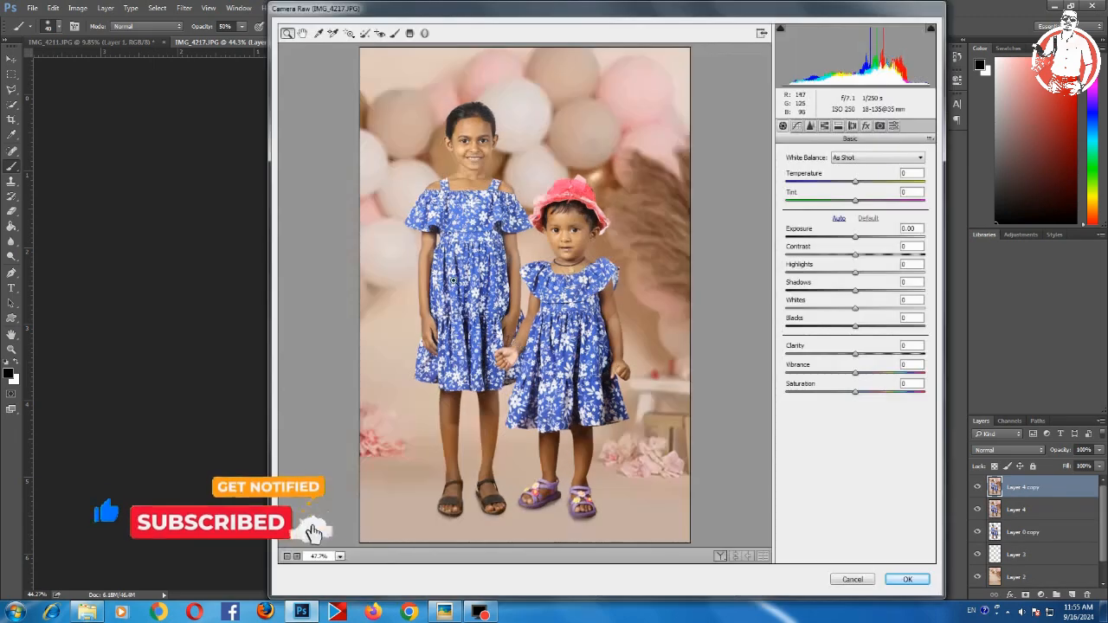
pyautogui.moveTo(856, 184); pyautogui.dragTo(857, 200)
pyautogui.moveTo(855, 255); pyautogui.dragTo(851, 327)
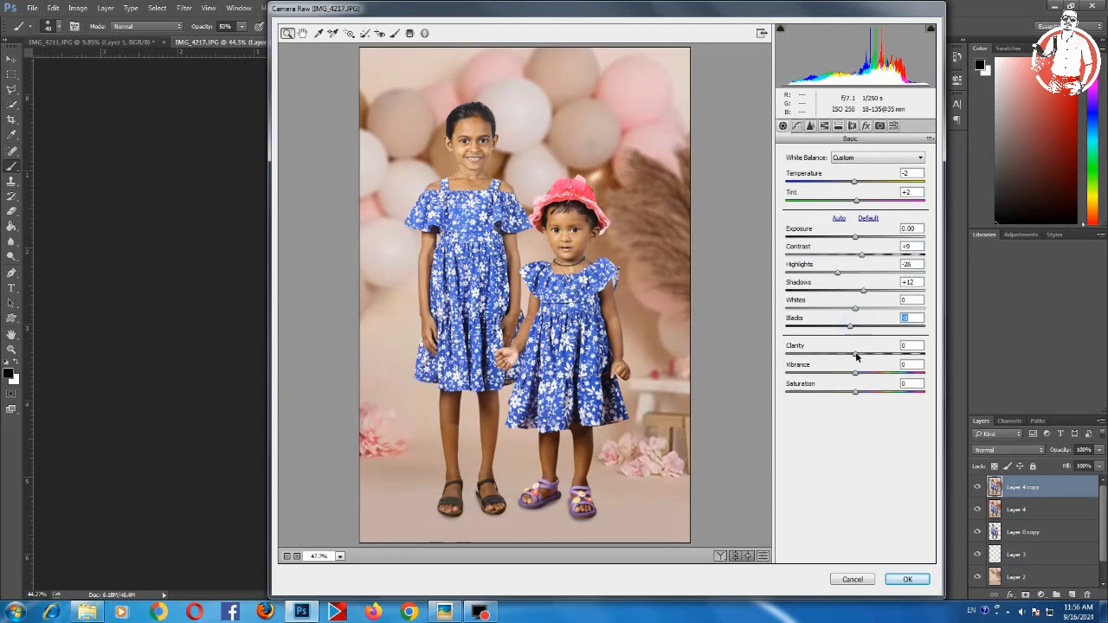
# Set sharpening to amount 38, radius 1.1 and detail 27, and luminance noise reduction to 34.
pyautogui.click(811, 126)
pyautogui.moveTo(821, 209); pyautogui.dragTo(824, 213)
pyautogui.click(795, 267)
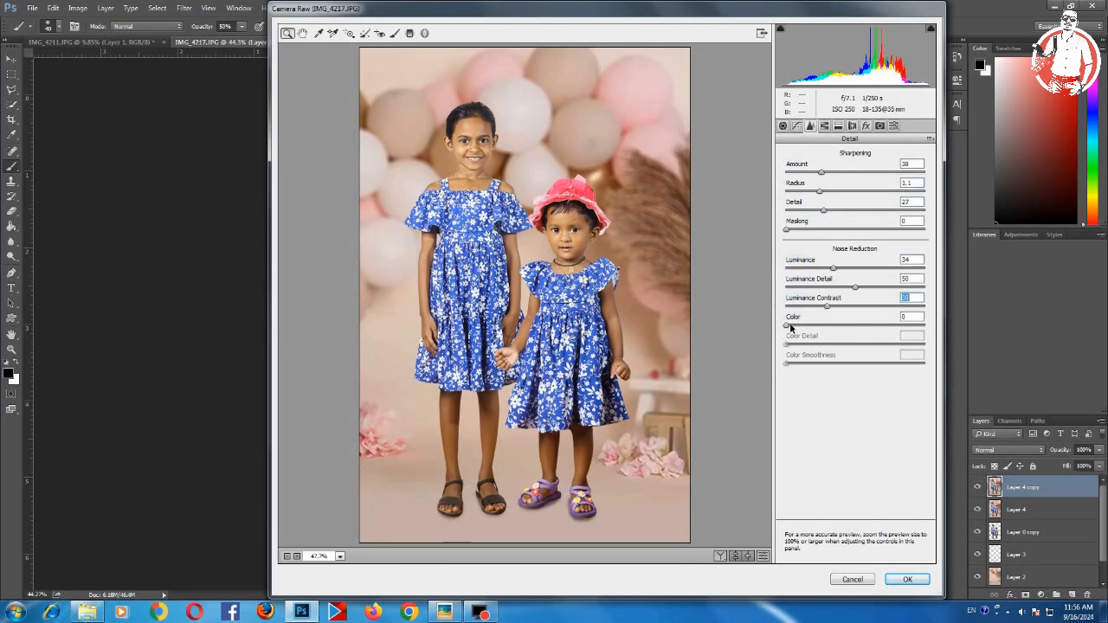
# Set the luminance of Oranges to +17 and lower the luminance of Blues.
pyautogui.click(824, 126)
pyautogui.click(851, 170)
pyautogui.moveTo(856, 226); pyautogui.dragTo(867, 230)
pyautogui.moveTo(855, 305); pyautogui.dragTo(845, 304)
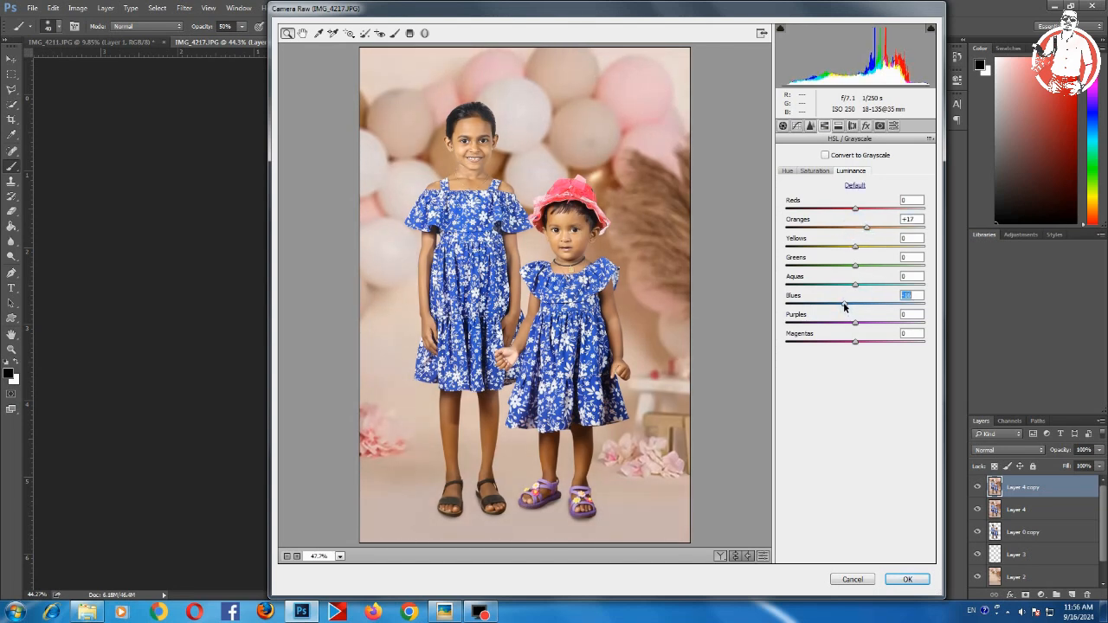
# Set the saturation of Reds to +9, Oranges +6, Yellows -14, Greens +7 and Aquas +9, and the hue of Yellows to -19.
pyautogui.click(813, 171)
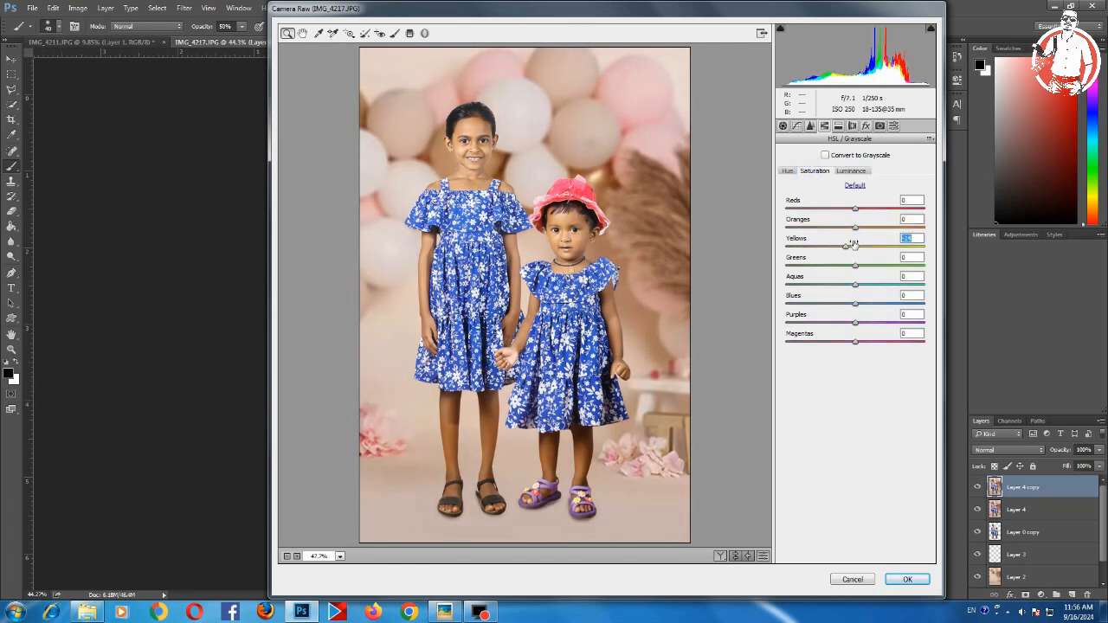
pyautogui.moveTo(856, 266); pyautogui.dragTo(860, 266)
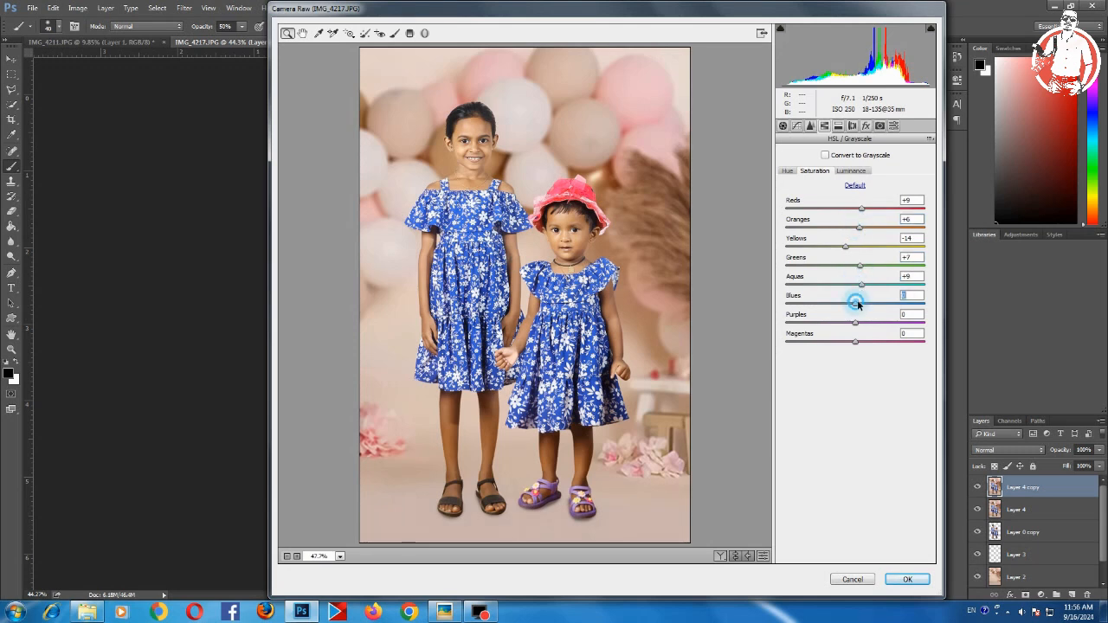
pyautogui.click(787, 170)
pyautogui.moveTo(837, 246); pyautogui.dragTo(842, 245)
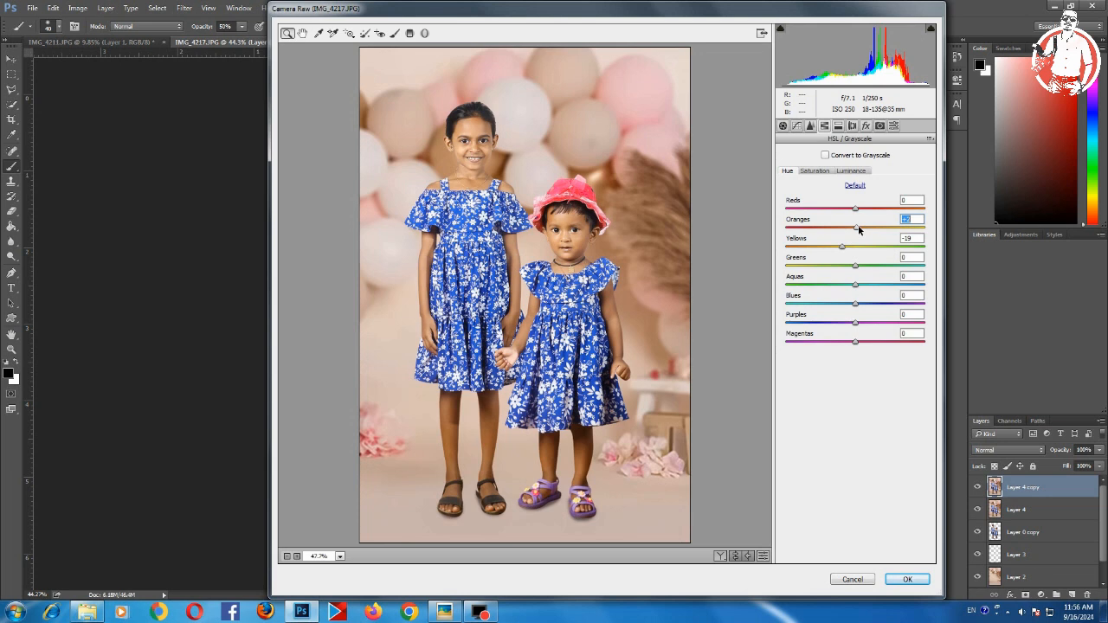
# Set the camera calibration to Green Primary hue +12 and saturation -4, Blue Primary saturation +8, and apply the Camera Raw edits.
pyautogui.click(880, 125)
pyautogui.click(855, 290)
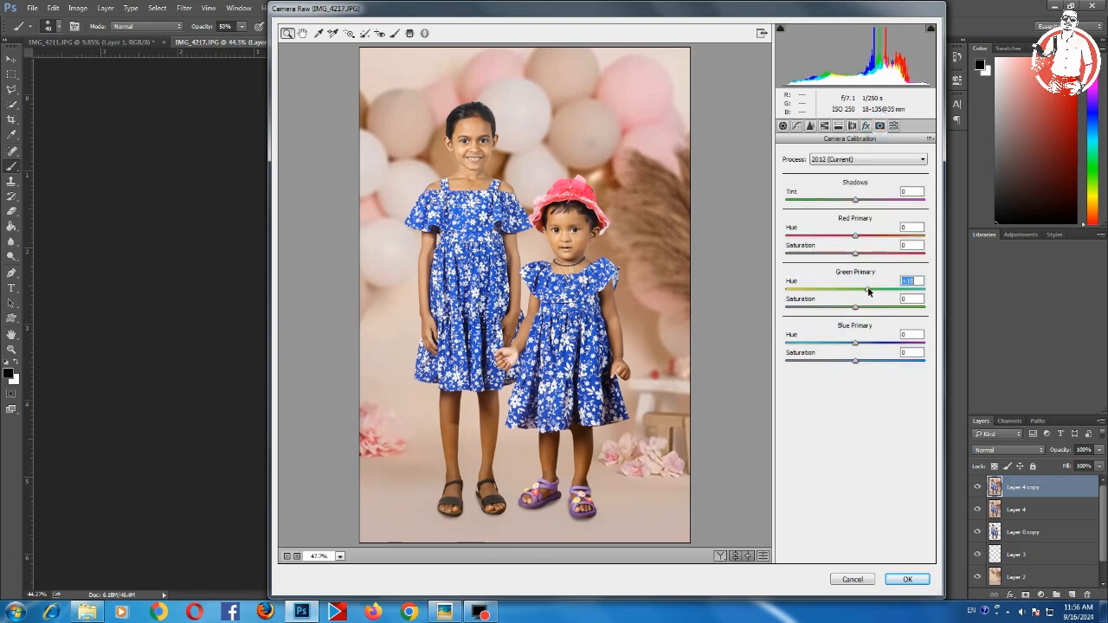
pyautogui.moveTo(866, 288); pyautogui.dragTo(863, 289)
pyautogui.click(854, 307)
pyautogui.moveTo(855, 365); pyautogui.dragTo(862, 364)
pyautogui.click(907, 579)
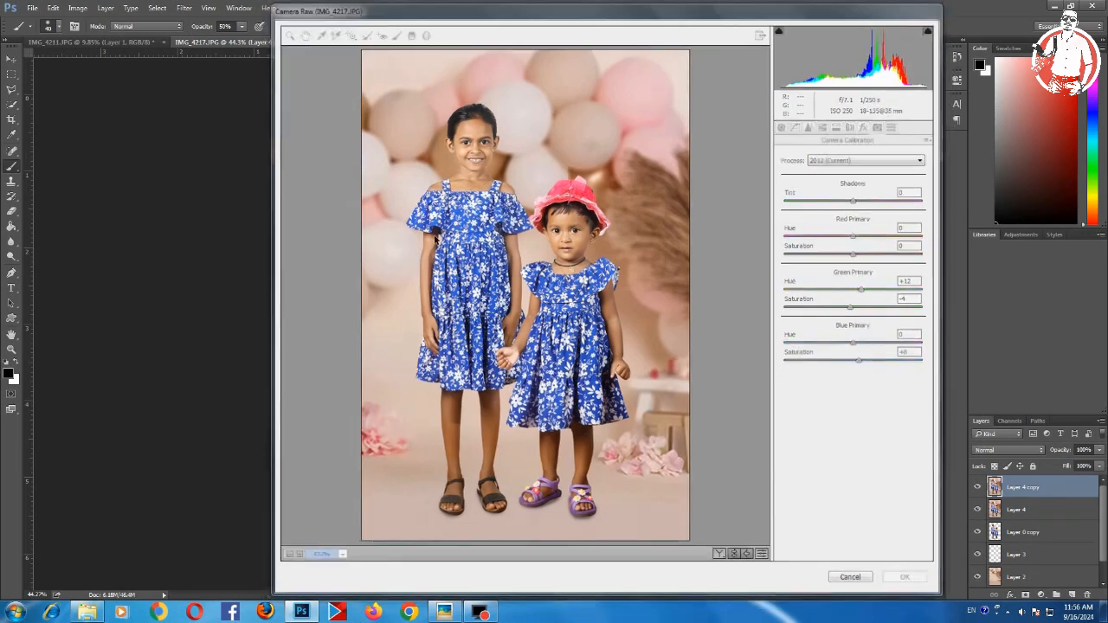
# Retouch the girls' midtones on the top layer with the Burn tool at 20% exposure.
pyautogui.scroll(2, 462, 273)
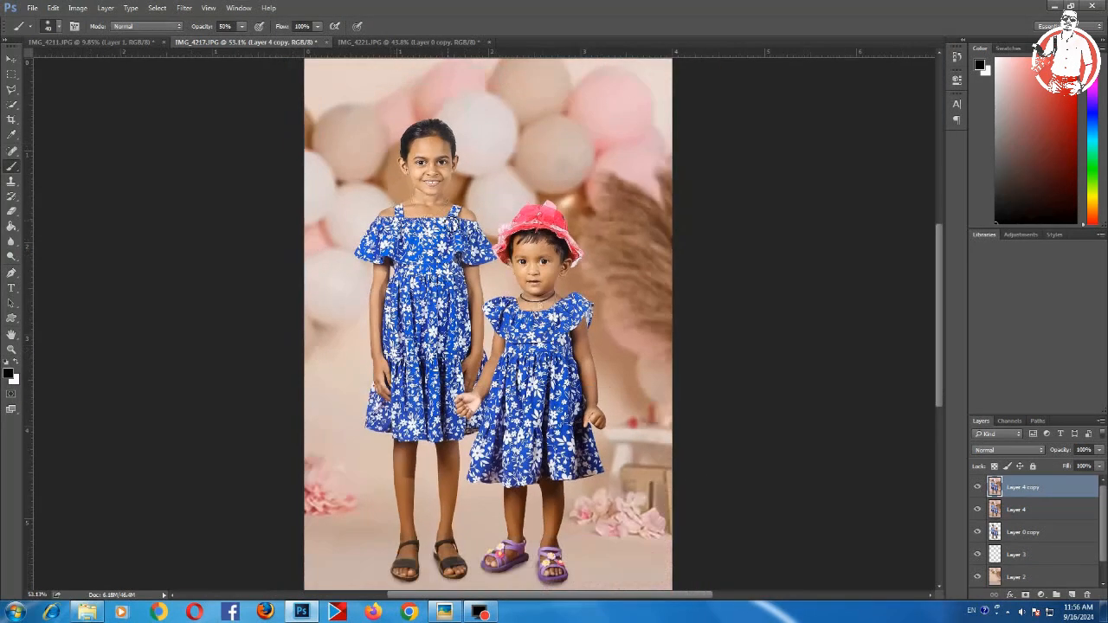
pyautogui.press('o')
pyautogui.rightClick(12, 257)
pyautogui.click(52, 255)
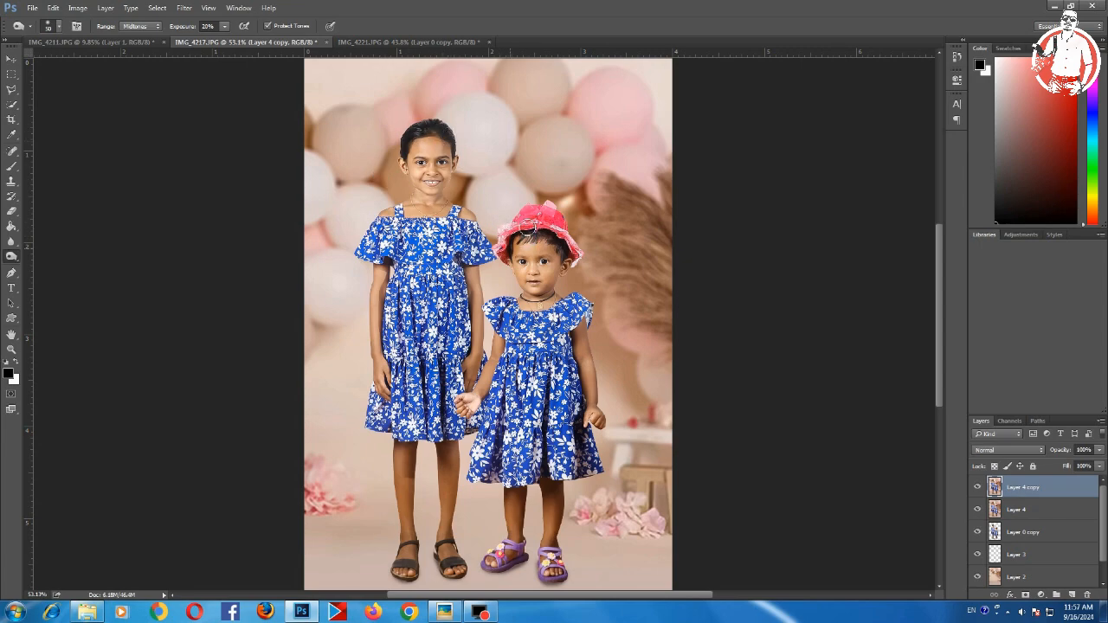
pyautogui.scroll(-2, 485, 285)
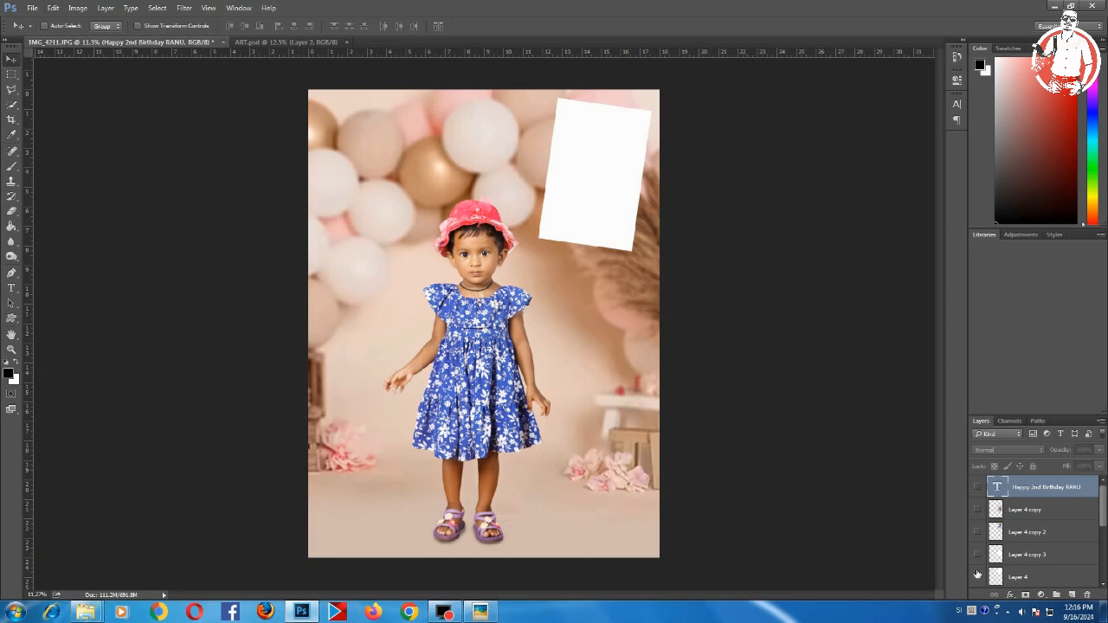
# Show the second white frame, both inset photos and the birthday text in the IMG_4211 design.
pyautogui.click(979, 554)
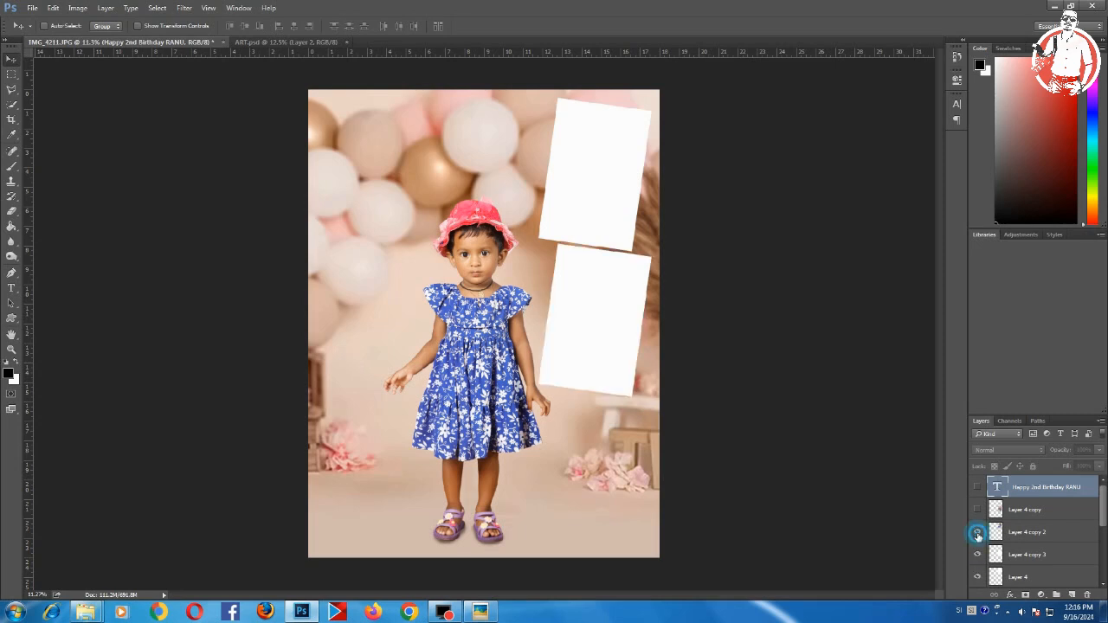
pyautogui.click(978, 532)
pyautogui.click(978, 510)
pyautogui.click(977, 488)
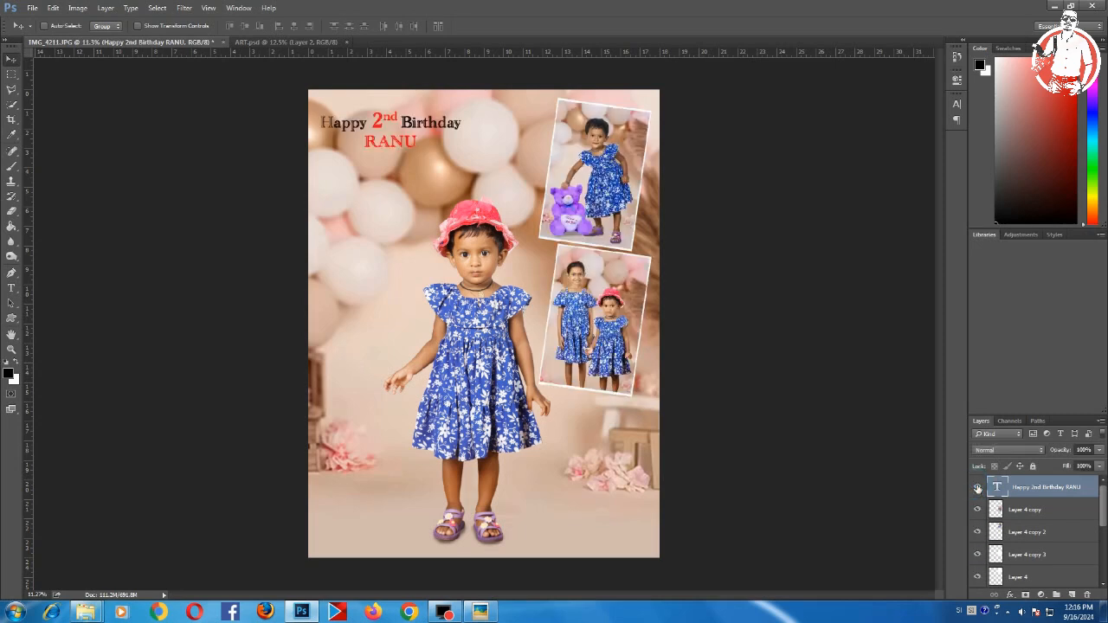
# Copy the outermost ornamental frame from ART.psd into IMG_4211 and place it at the canvas's upper-left corner.
pyautogui.click(311, 43)
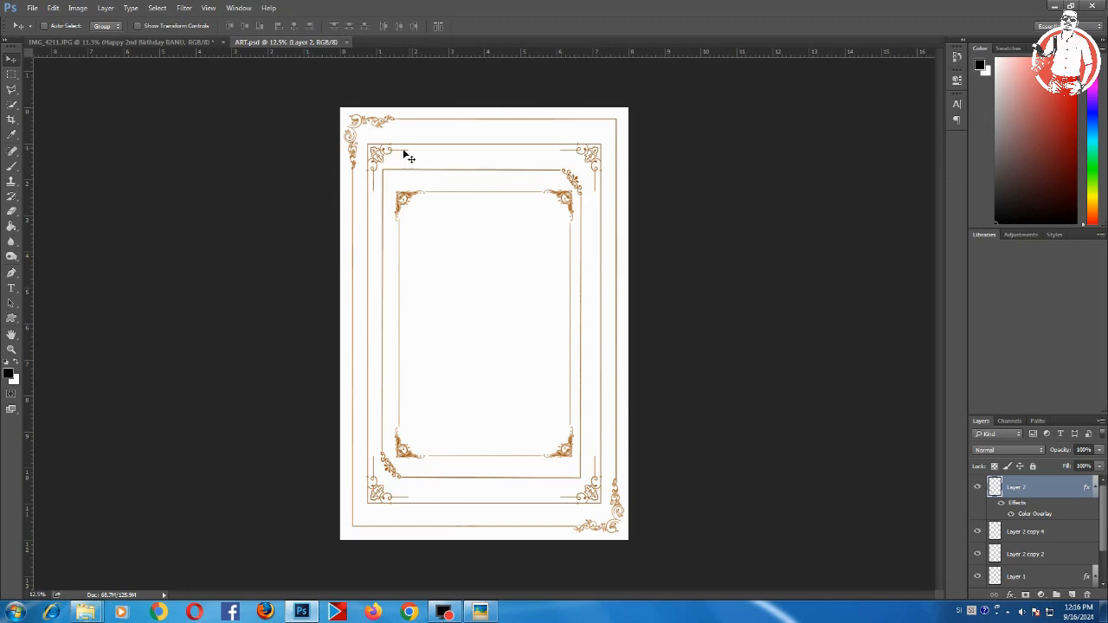
pyautogui.rightClick(364, 125)
pyautogui.click(375, 130)
pyautogui.moveTo(368, 126); pyautogui.dragTo(333, 97)
# Stretch the ornamental frame to 138.92% width and 123.71% height to fill the canvas, and move its layer below Layer 4.
pyautogui.hotkey('ctrl', 't')
pyautogui.moveTo(563, 286); pyautogui.dragTo(648, 286)
pyautogui.moveTo(481, 474); pyautogui.dragTo(495, 559)
pyautogui.moveTo(650, 327); pyautogui.dragTo(660, 327)
pyautogui.moveTo(483, 93); pyautogui.dragTo(483, 89)
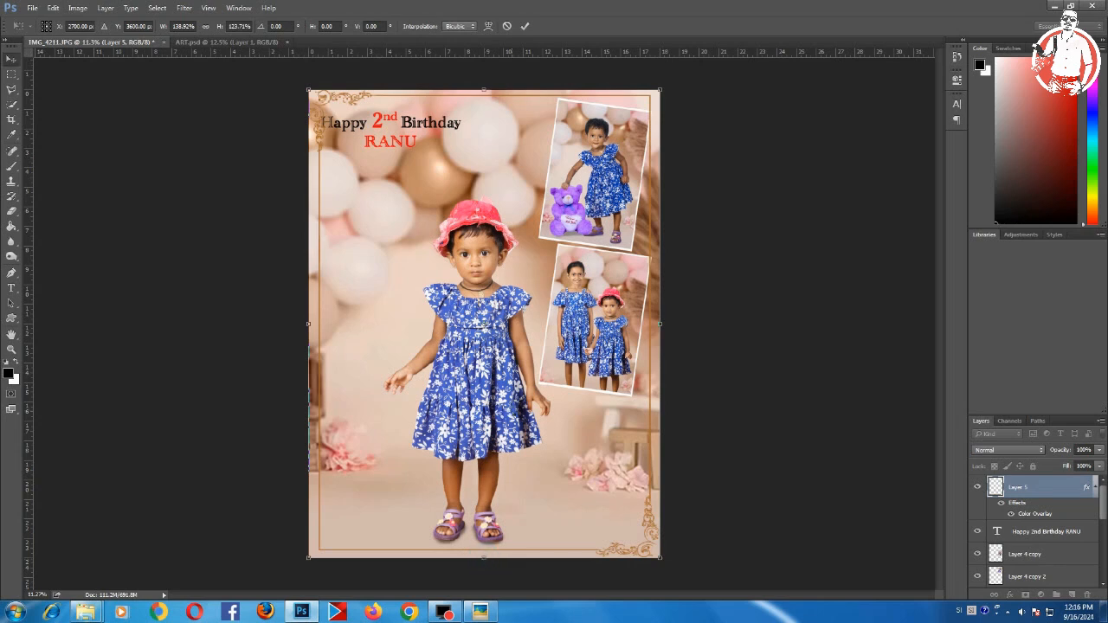
pyautogui.press('Return')
pyautogui.moveTo(1018, 487); pyautogui.dragTo(1065, 591)
pyautogui.moveTo(1100, 501); pyautogui.dragTo(1048, 577)
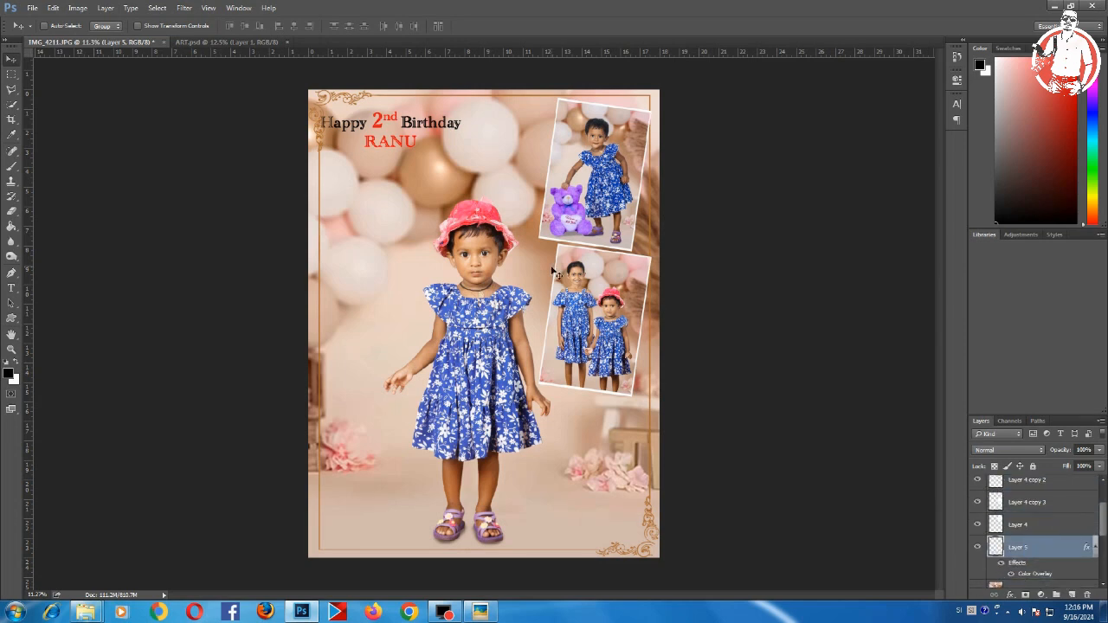
# Shift the birthday text inward from the frame and give it a drop shadow with 8 px distance, 18% spread and 8 px size.
pyautogui.moveTo(425, 128); pyautogui.dragTo(439, 132)
pyautogui.click(1009, 594)
pyautogui.click(977, 449)
pyautogui.click(666, 497)
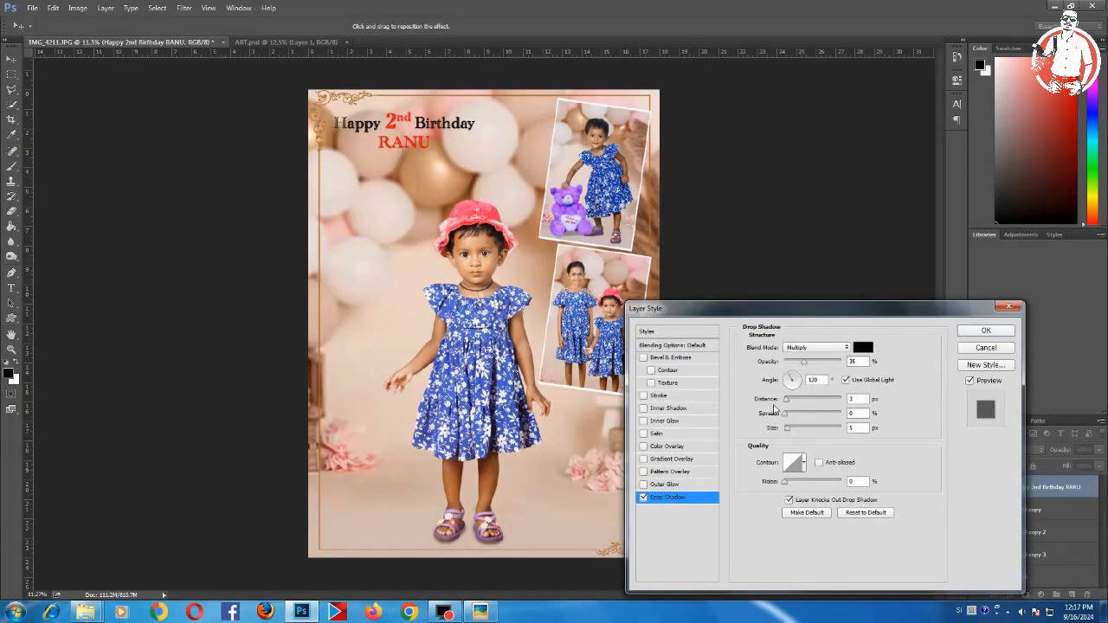
pyautogui.moveTo(788, 405)
pyautogui.mouseDown()
pyautogui.moveTo(799, 405)
pyautogui.moveTo(784, 431)
pyautogui.moveTo(794, 435)
pyautogui.moveTo(789, 405)
pyautogui.mouseUp()
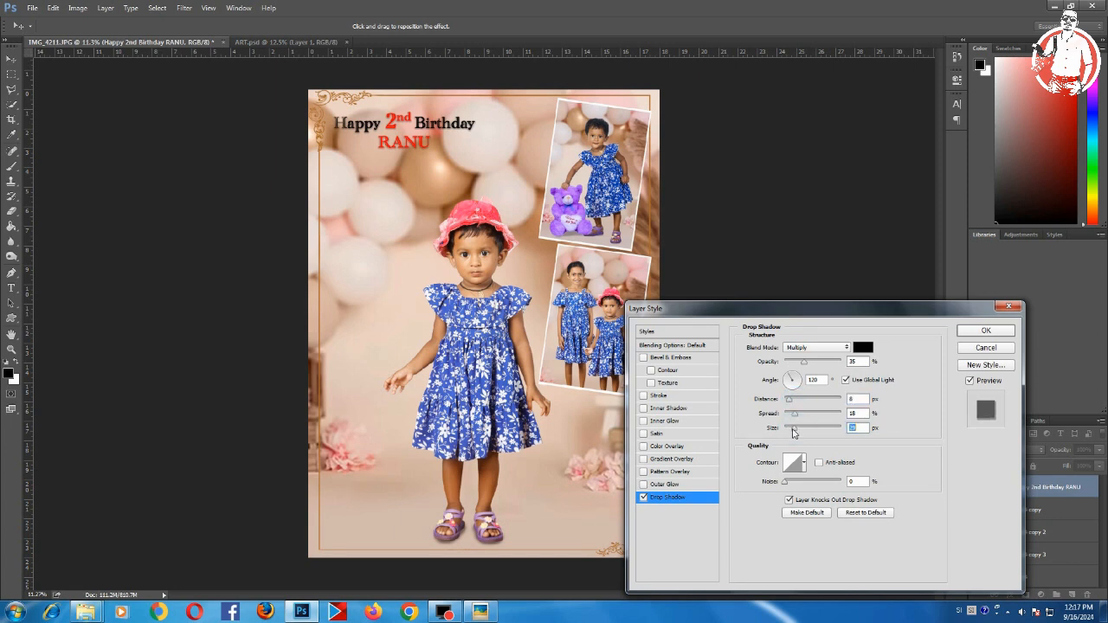
pyautogui.click(972, 382)
pyautogui.click(971, 382)
pyautogui.click(972, 382)
pyautogui.click(971, 382)
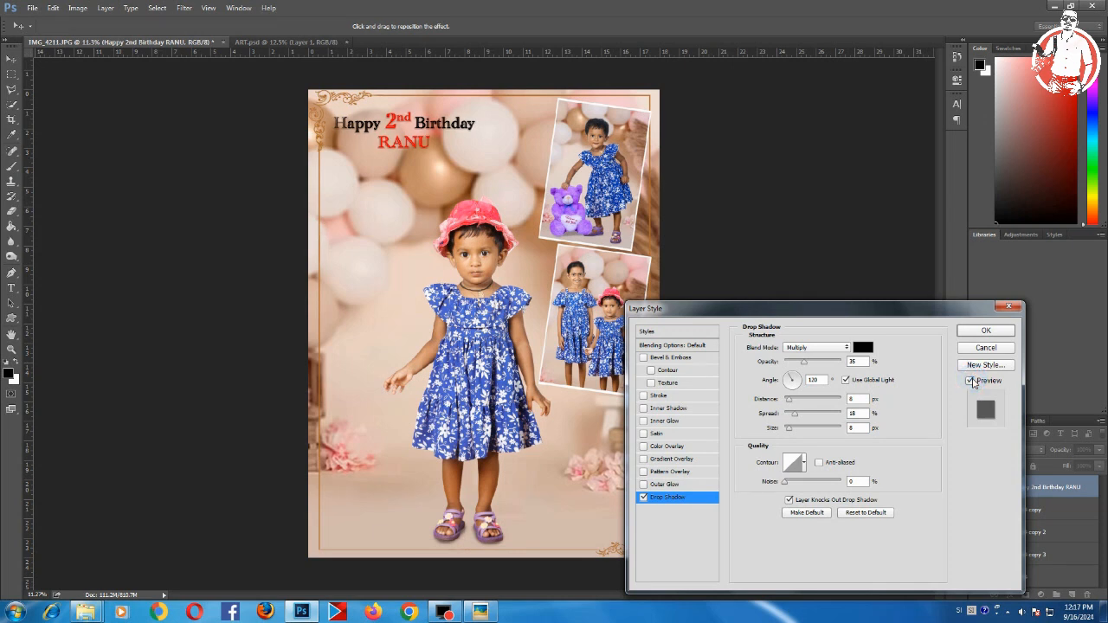
# Try an 8 px black outside stroke on the birthday text.
pyautogui.click(651, 396)
pyautogui.moveTo(785, 348); pyautogui.dragTo(790, 349)
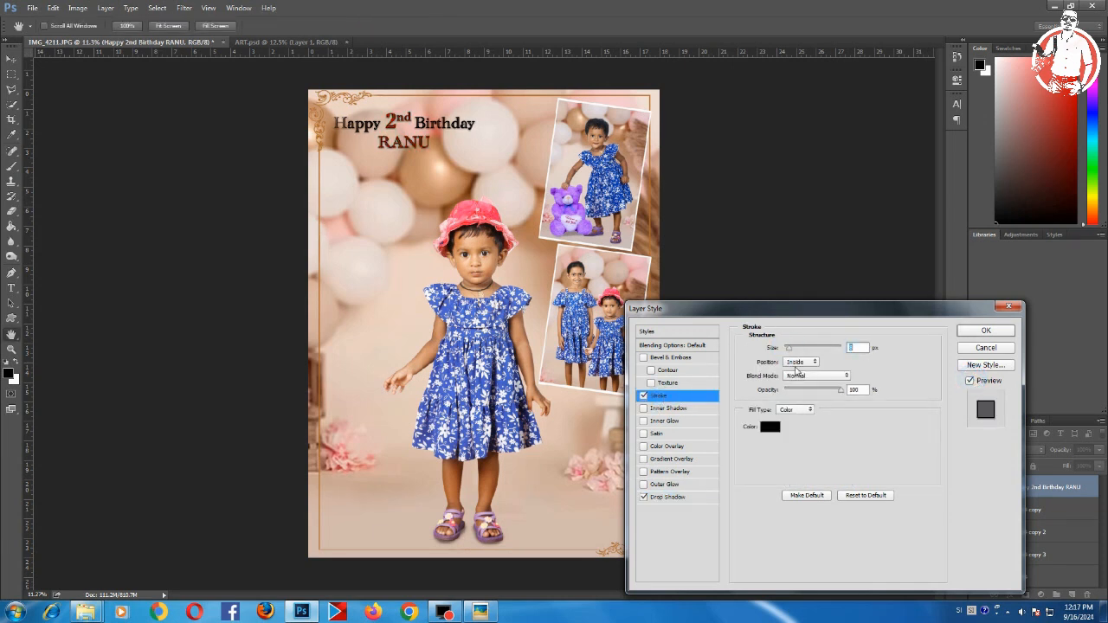
pyautogui.click(796, 365)
pyautogui.click(790, 366)
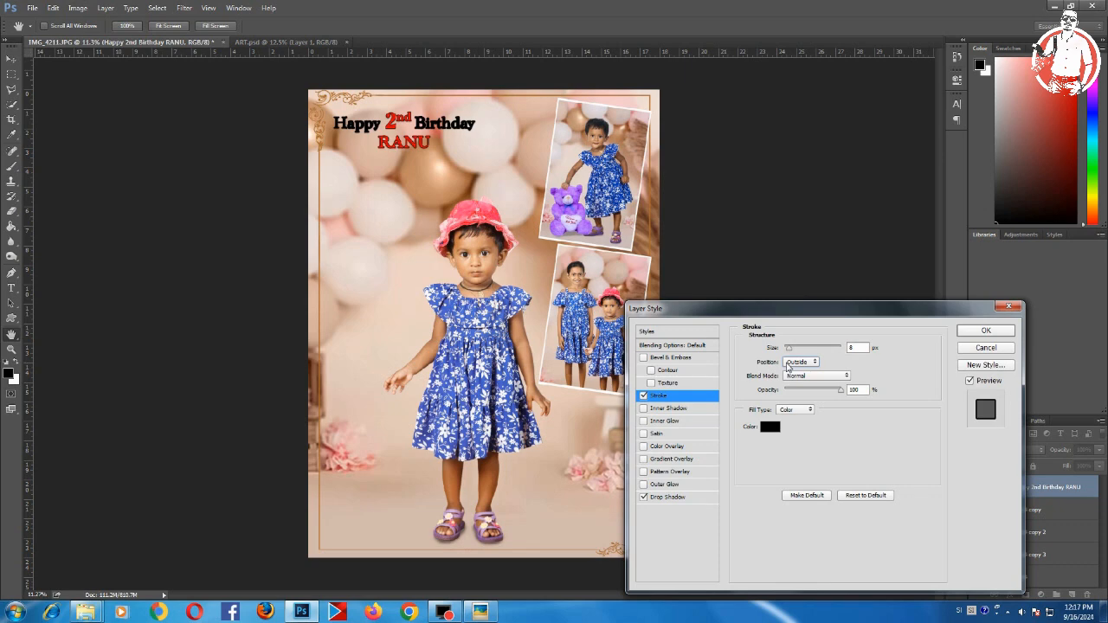
pyautogui.click(643, 396)
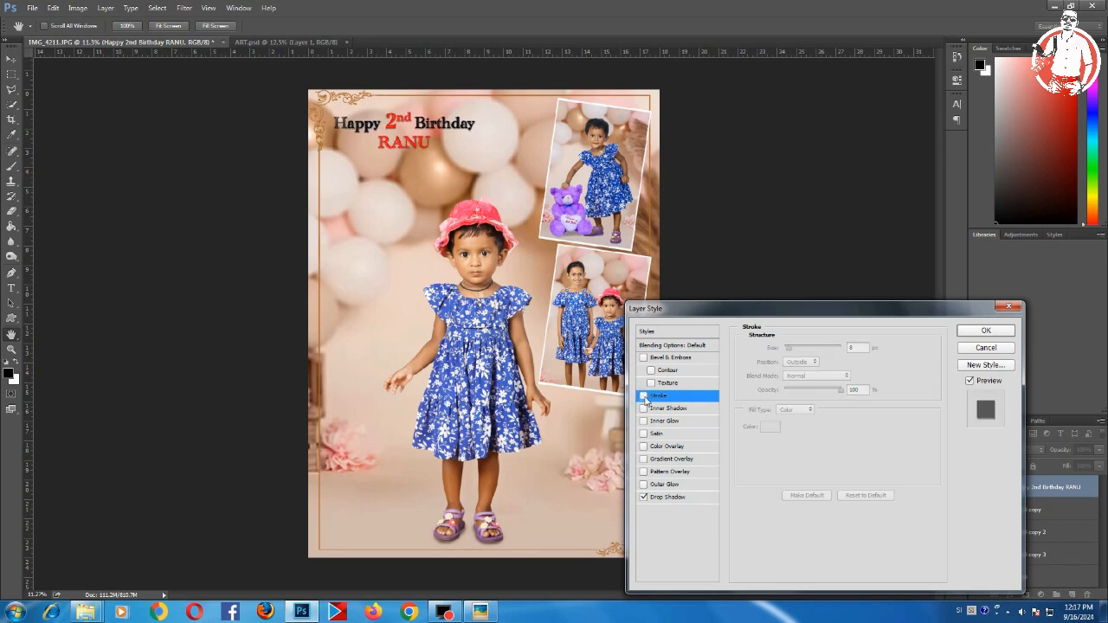
# Apply the text's layer style and softly erase the lower-left corner of the ornamental frame along with most of its bottom line.
pyautogui.press('Return')
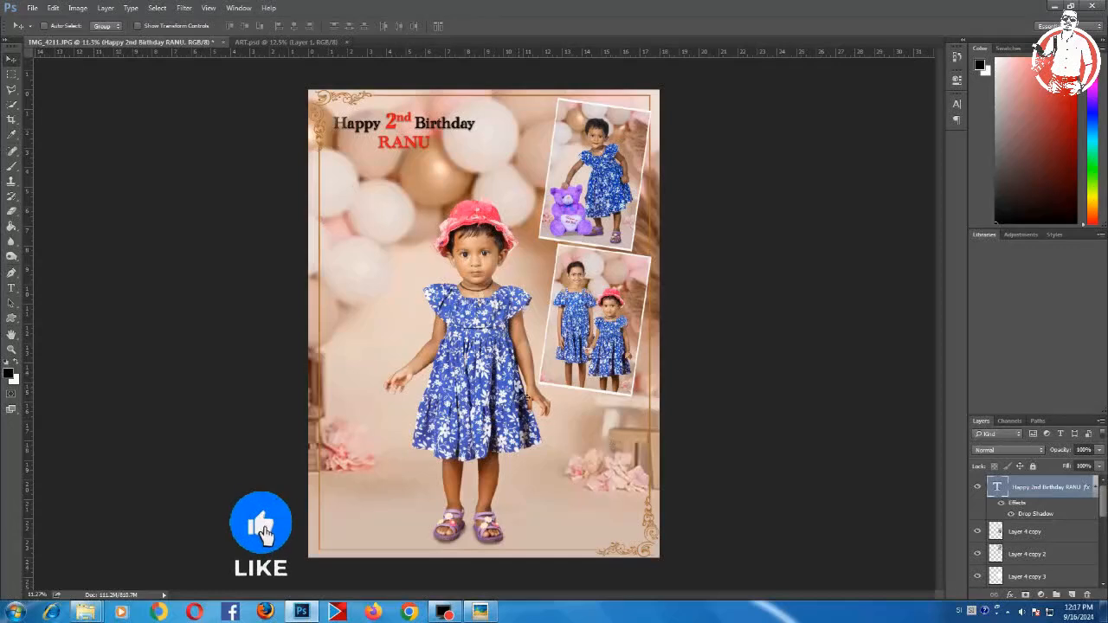
pyautogui.moveTo(1101, 500); pyautogui.dragTo(1102, 535)
pyautogui.click(1044, 507)
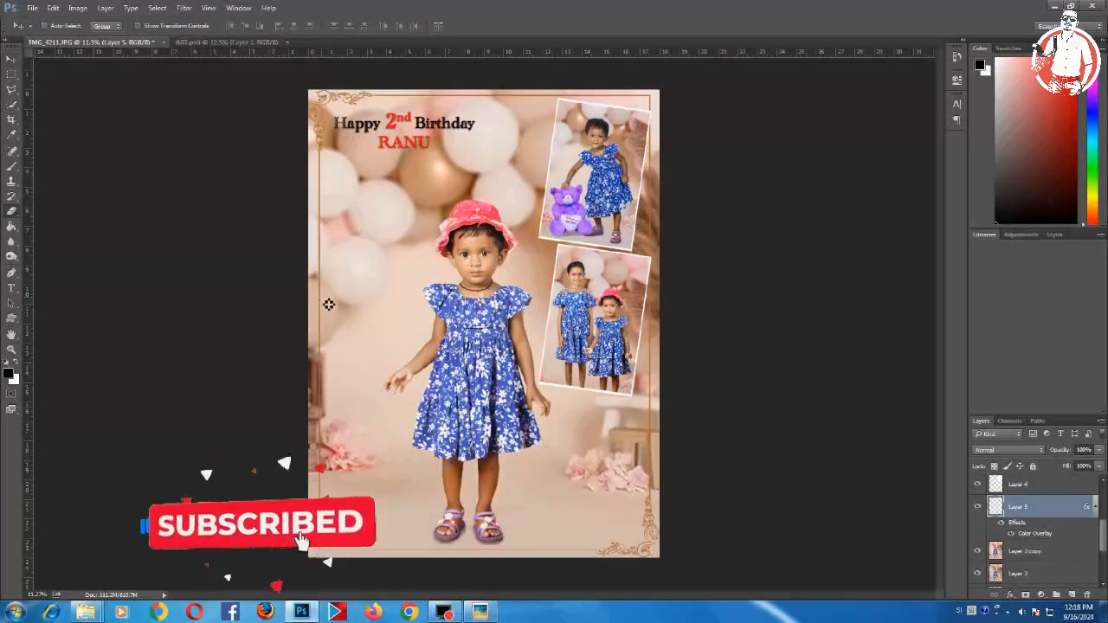
pyautogui.press('e')
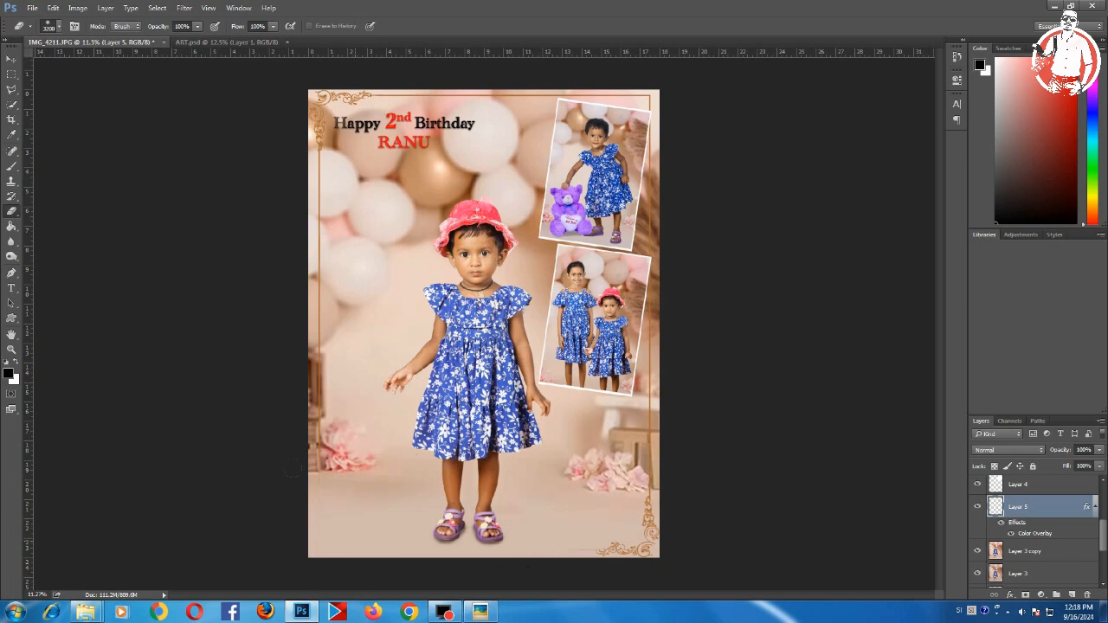
pyautogui.press('v')
# Examine the finished birthday design up close and as a whole, including the title, the inset photos and the frame.
pyautogui.scroll(-2, 386, 518)
pyautogui.scroll(3, 519, 390)
pyautogui.scroll(-3, 511, 329)
pyautogui.scroll(4, 509, 325)
pyautogui.moveTo(511, 322); pyautogui.dragTo(499, 254)
pyautogui.scroll(-2, 499, 254)
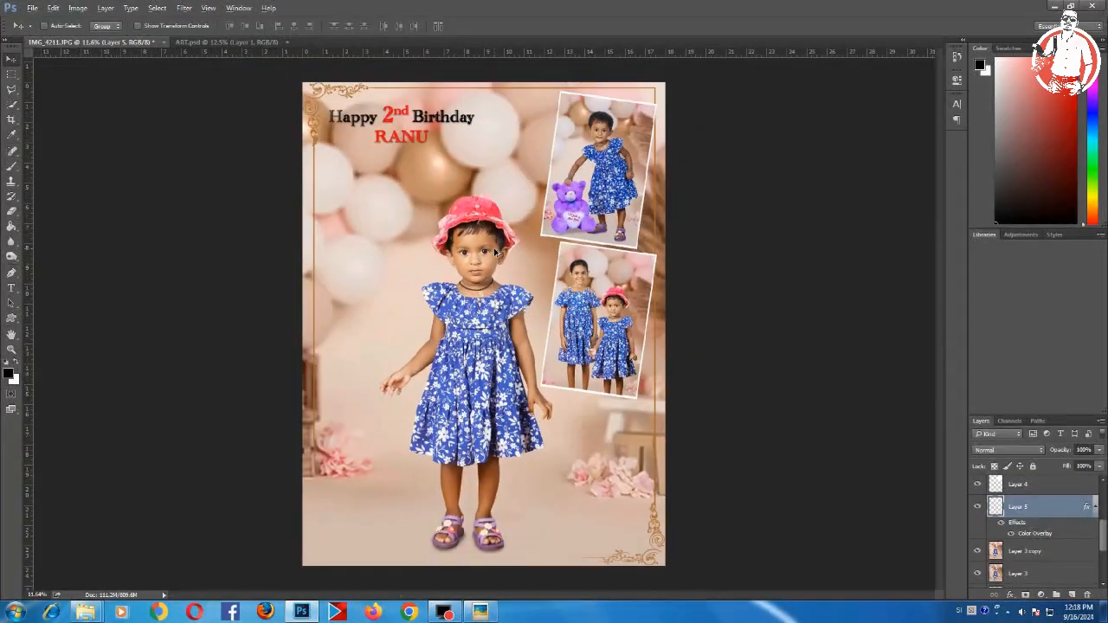
pyautogui.scroll(3, 622, 170)
pyautogui.moveTo(649, 153); pyautogui.dragTo(533, 218)
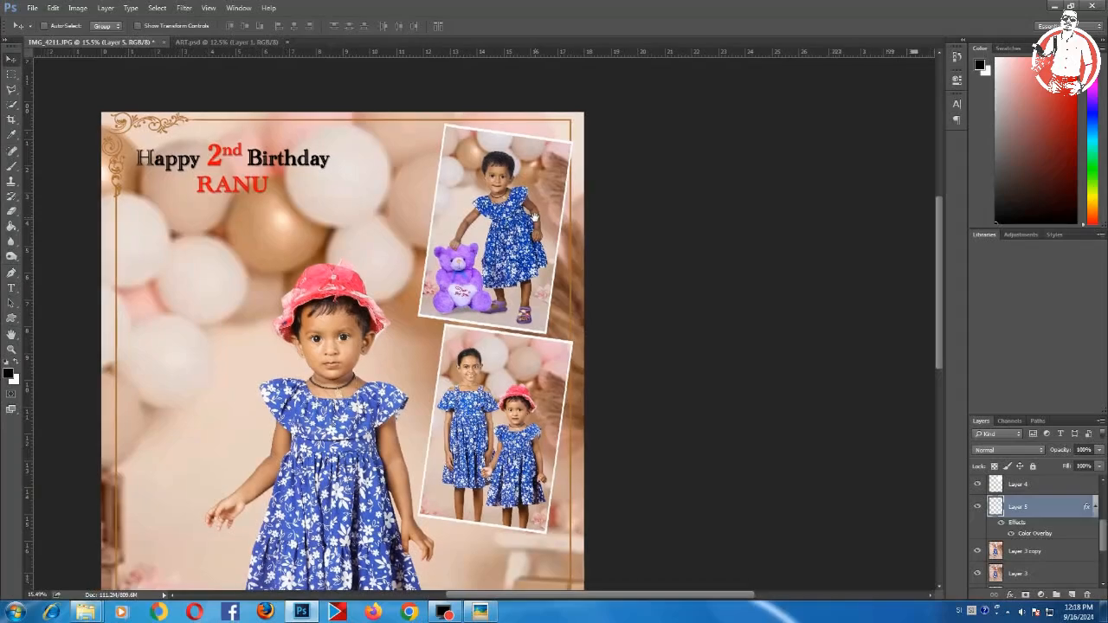
pyautogui.scroll(-5, 533, 218)
pyautogui.scroll(3, 452, 280)
pyautogui.scroll(-3, 453, 280)
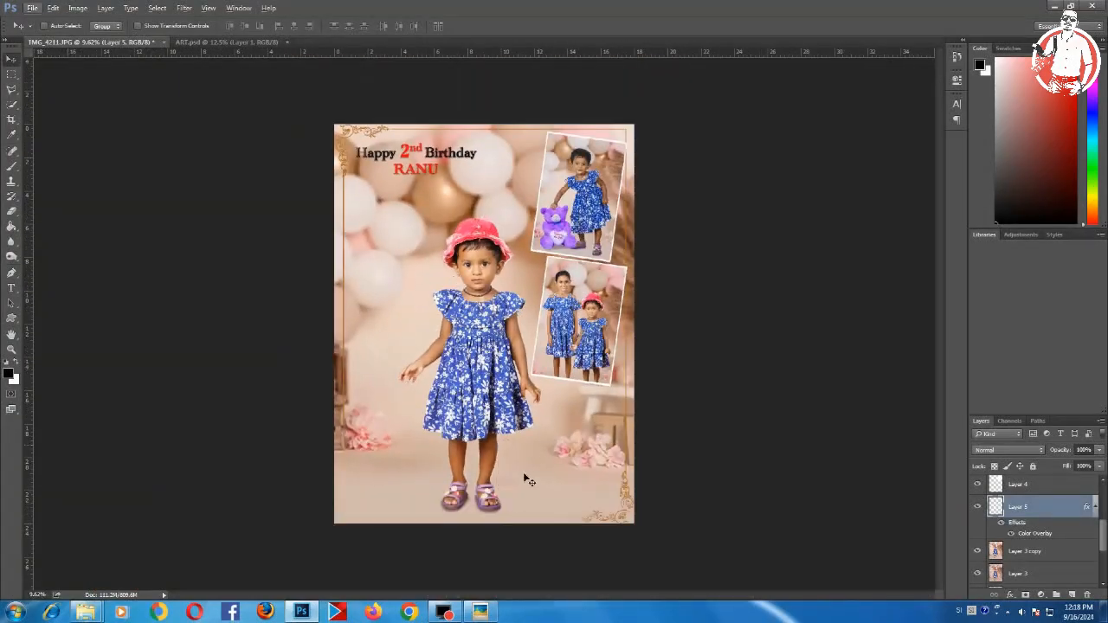